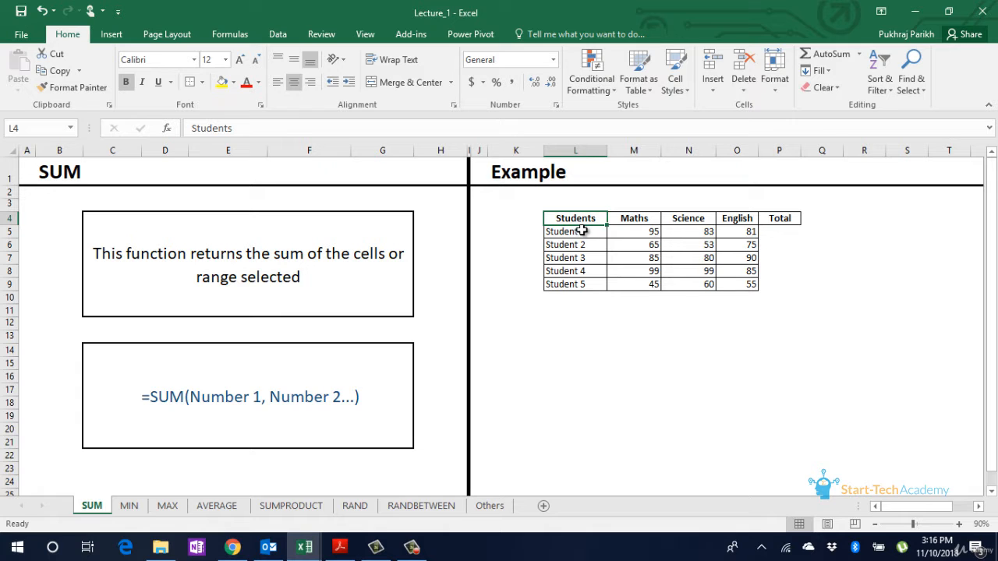
# Calculate Student 1's total marks in cell P5 of the SUM sheet with =SUM(M5:O5).
pyautogui.moveTo(582, 231); pyautogui.dragTo(582, 284)
pyautogui.moveTo(639, 219); pyautogui.dragTo(726, 216)
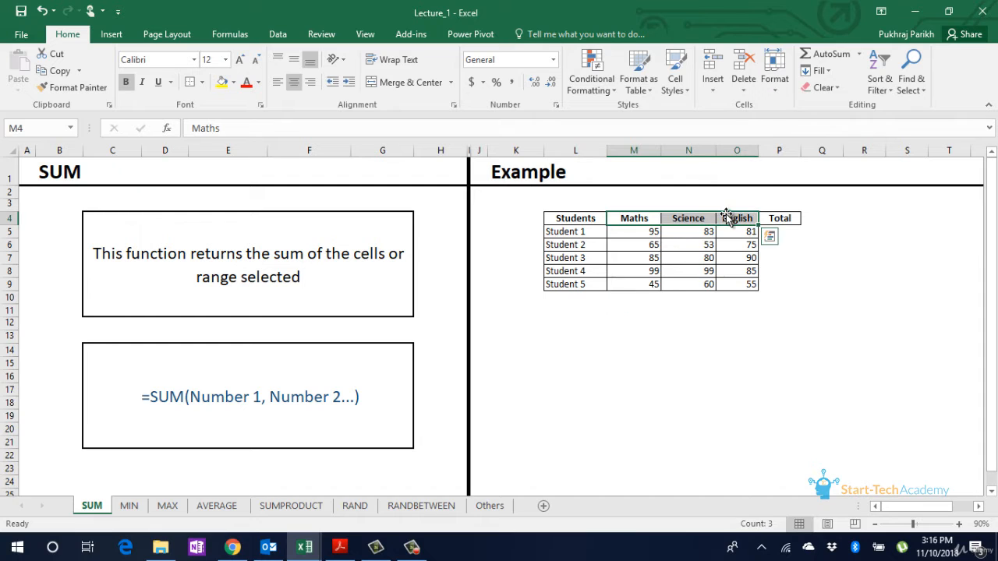
pyautogui.click(791, 231)
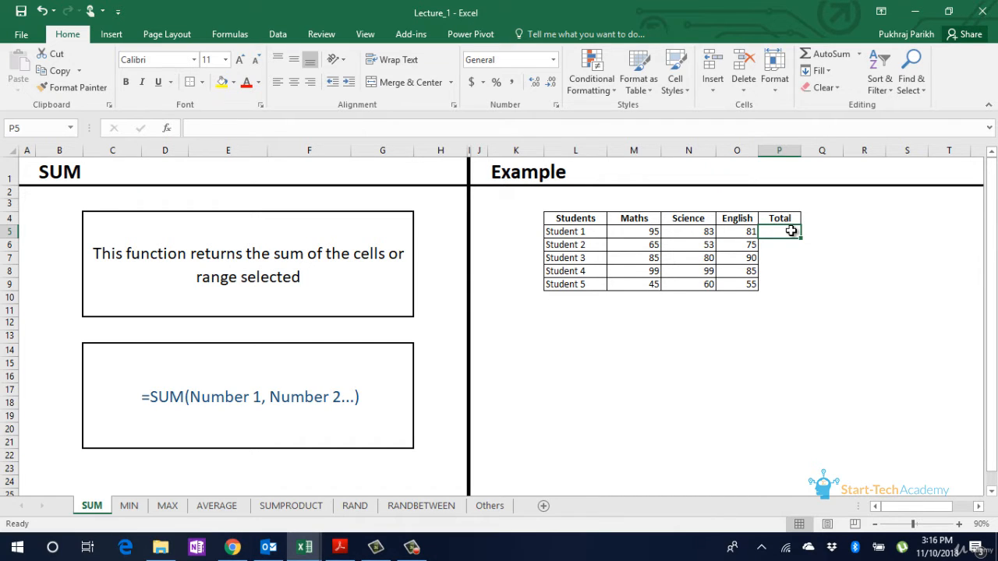
pyautogui.write('=sum')
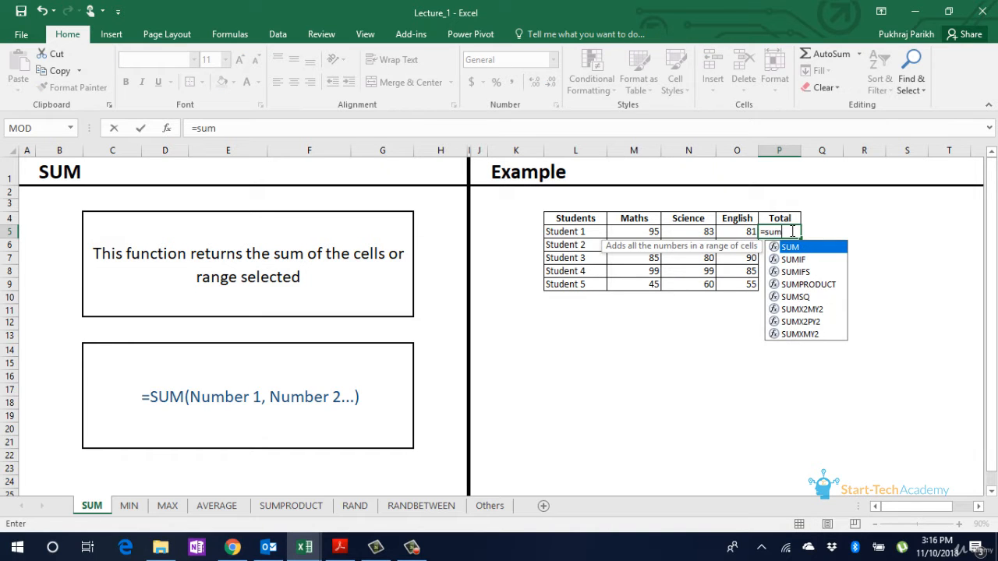
pyautogui.press('Tab')
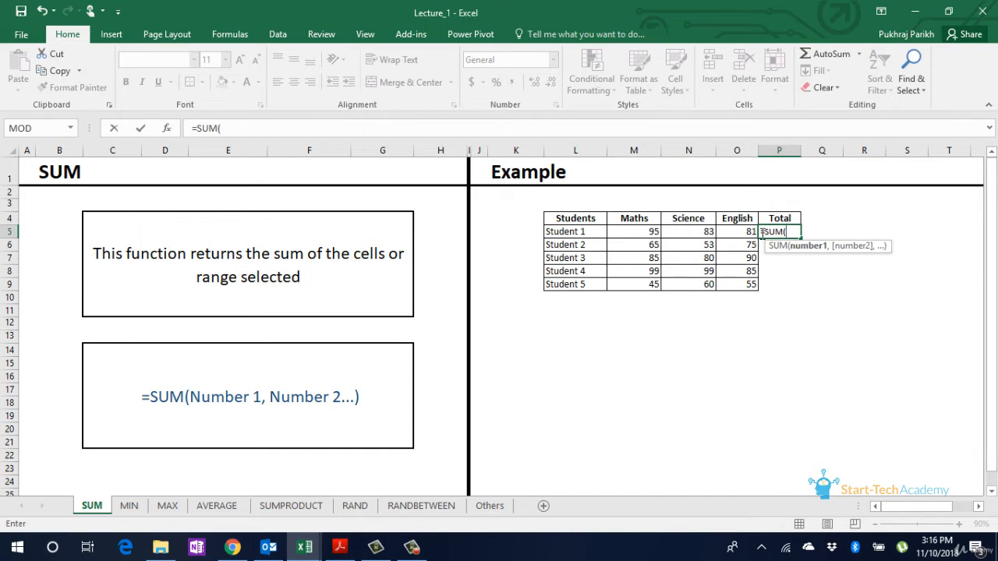
pyautogui.moveTo(641, 232); pyautogui.dragTo(725, 234)
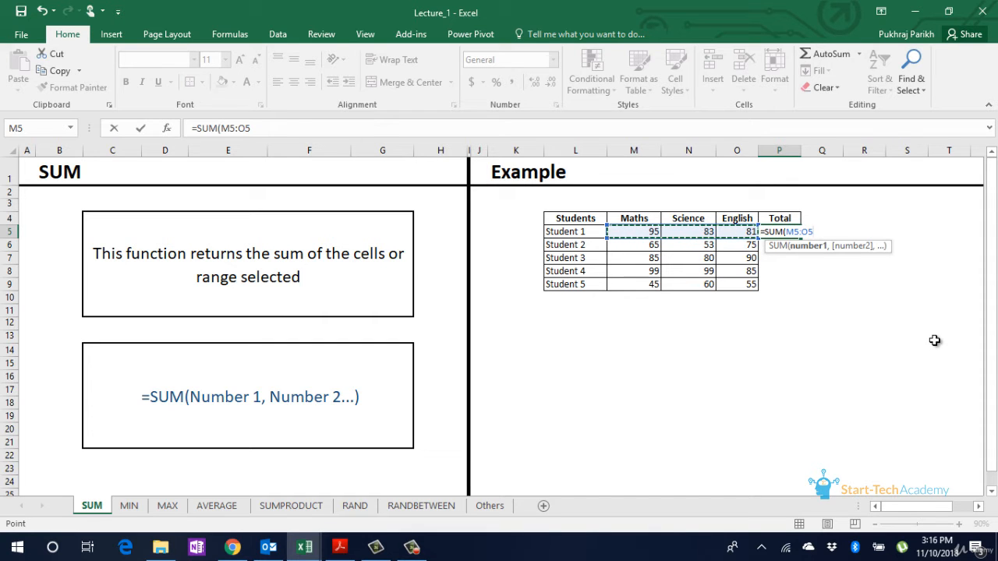
pyautogui.write(')')
pyautogui.press('Return')
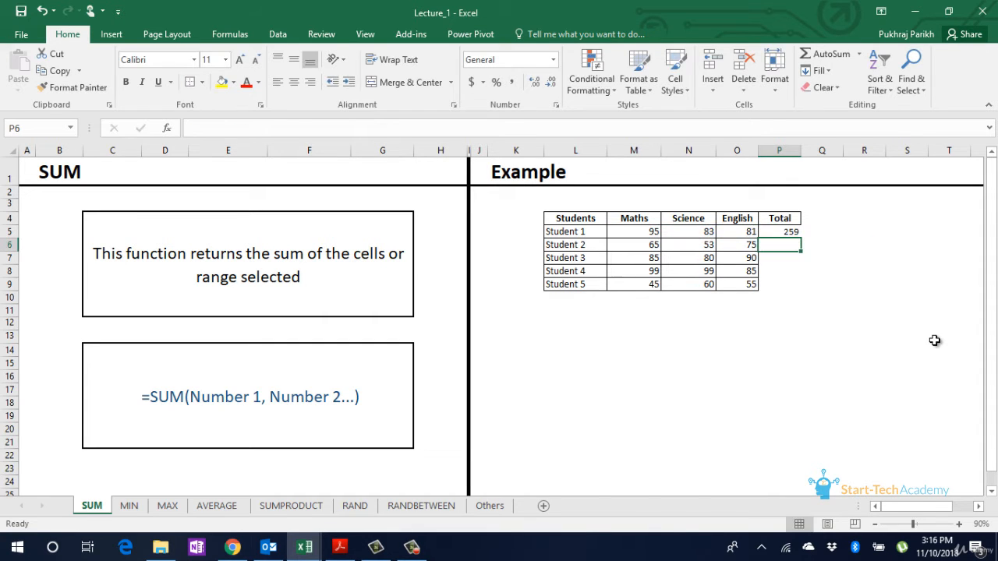
# Total Student 2's marks in P6 with =SUM(M6,N6,O6), listing each cell separately, and fill the formula down to P9.
pyautogui.write('=sum')
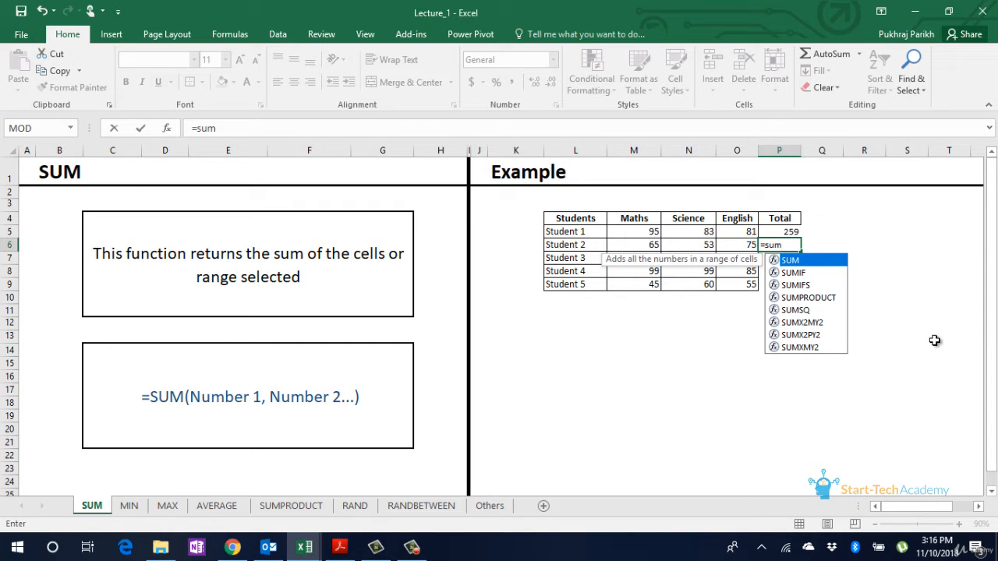
pyautogui.press('Tab')
pyautogui.click(636, 245)
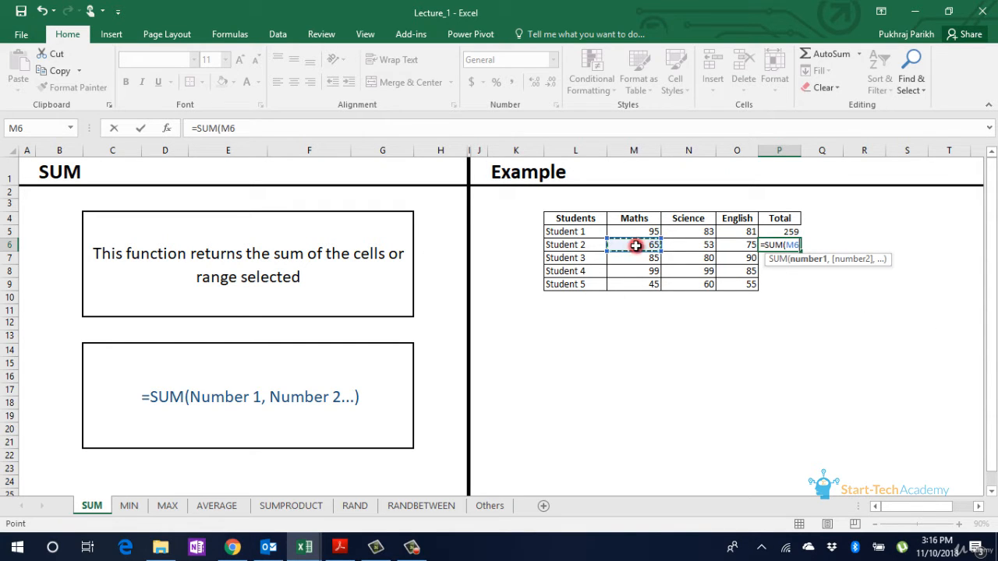
pyautogui.write(',')
pyautogui.click(689, 244)
pyautogui.write(',')
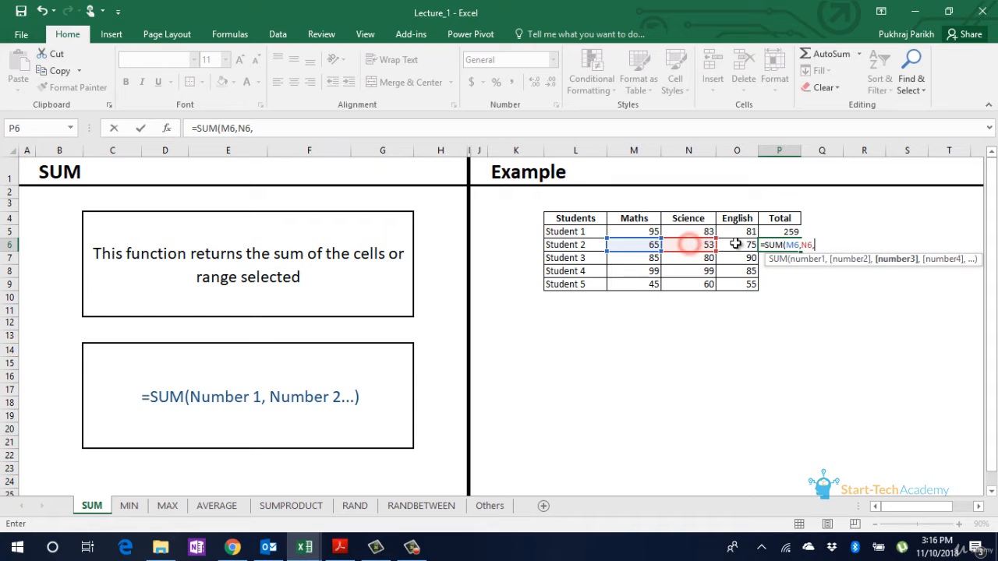
pyautogui.click(735, 244)
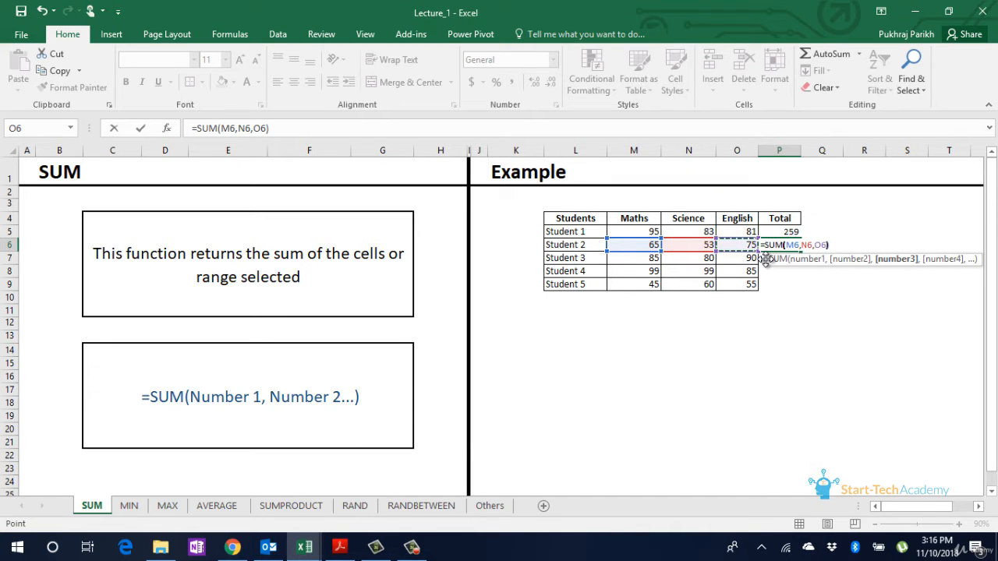
pyautogui.press('Return')
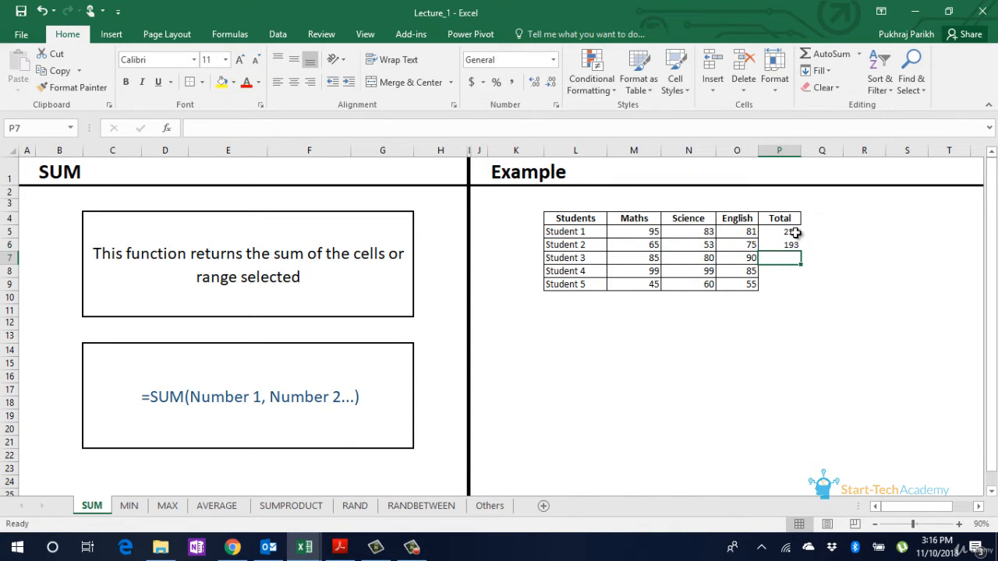
pyautogui.click(789, 246)
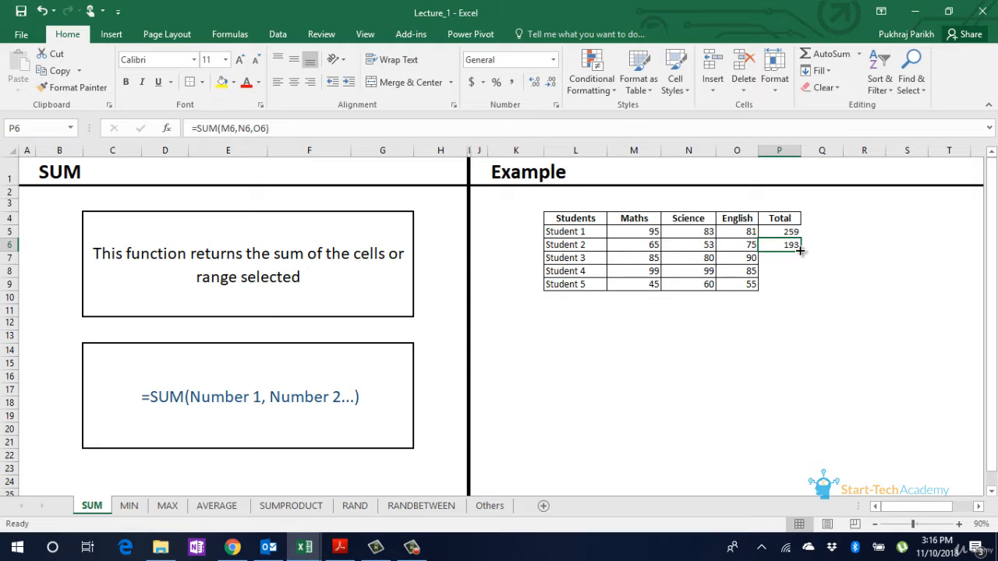
pyautogui.moveTo(801, 251); pyautogui.dragTo(802, 291)
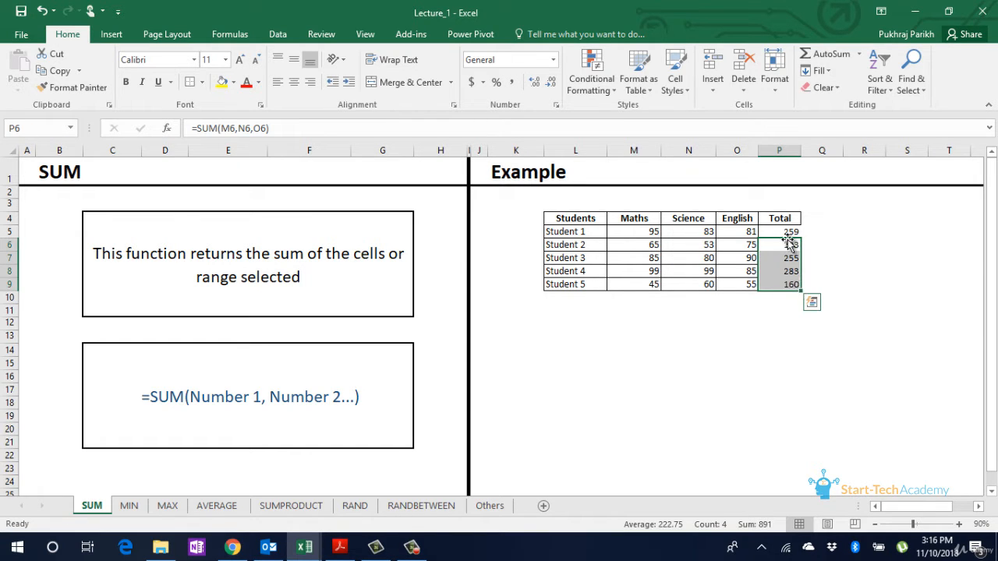
# On the MIN sheet, find the lowest Maths mark in M10 with =MIN(M5:M9) and fill the formula across to O10.
pyautogui.click(129, 507)
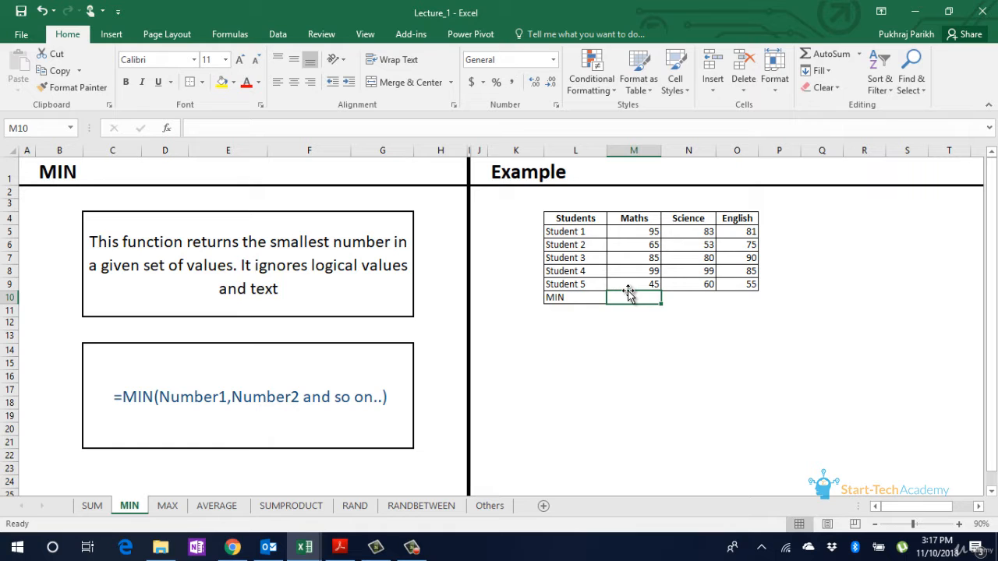
pyautogui.write('=min')
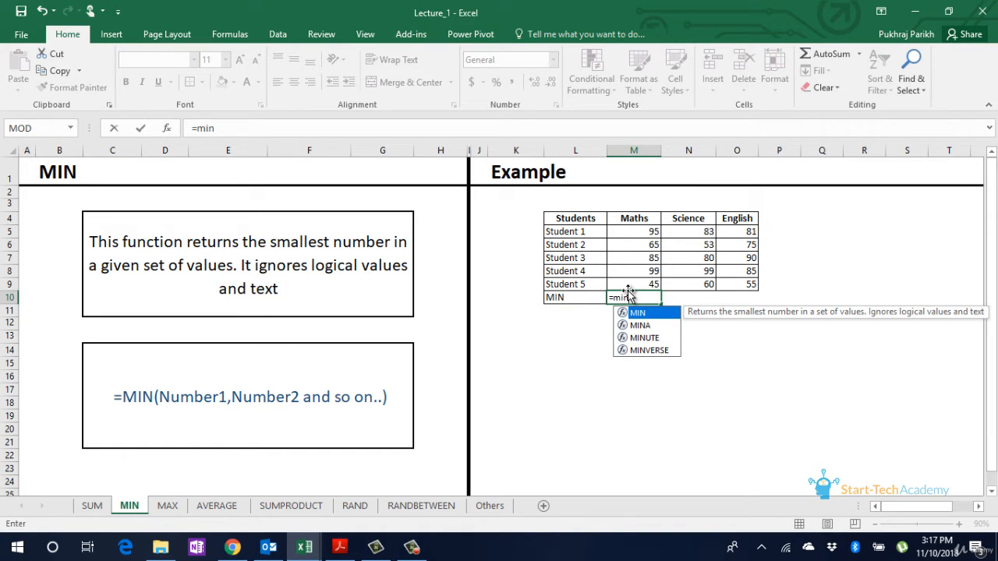
pyautogui.press('Tab')
pyautogui.moveTo(653, 232); pyautogui.dragTo(659, 287)
pyautogui.press('Return')
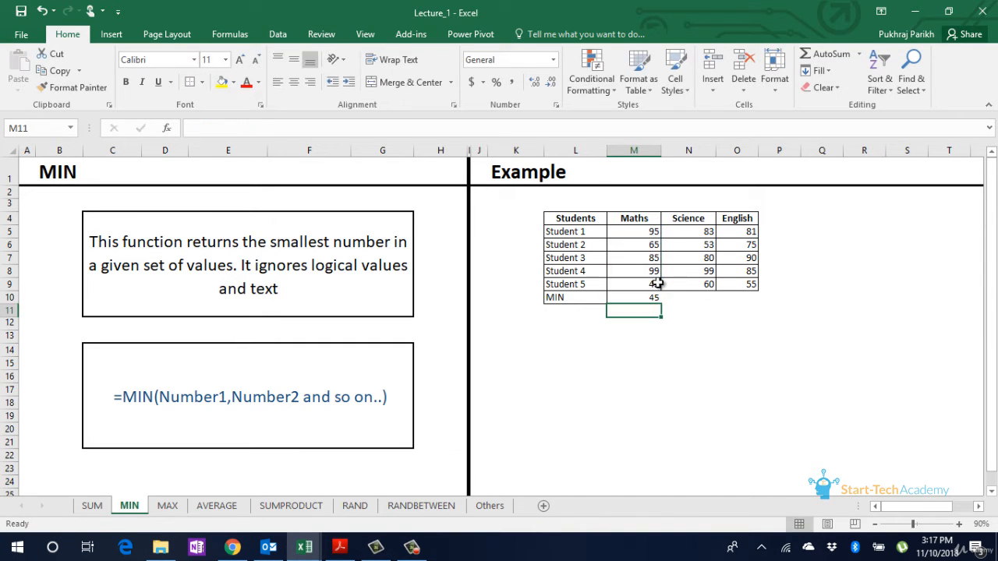
pyautogui.click(651, 295)
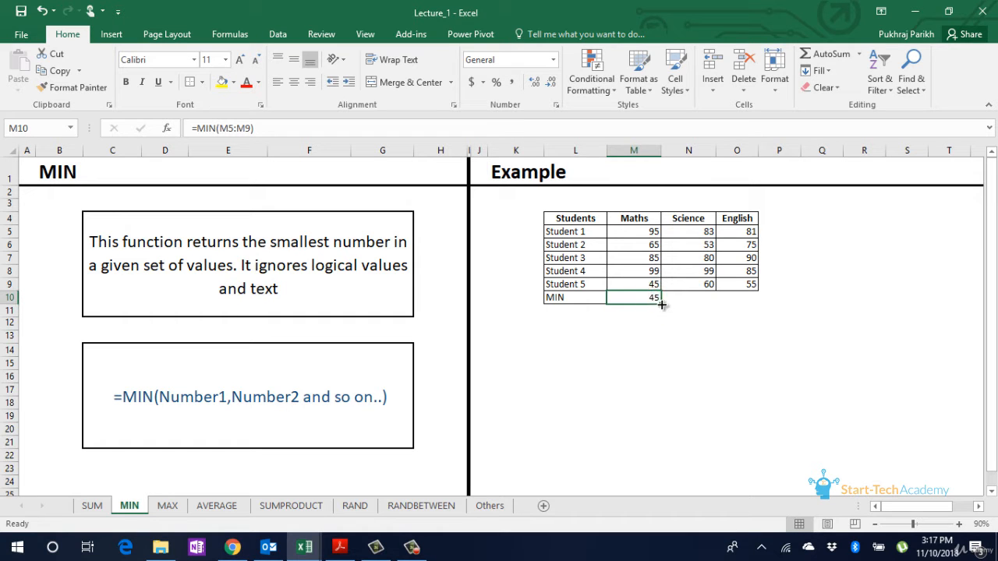
pyautogui.moveTo(662, 304); pyautogui.dragTo(762, 287)
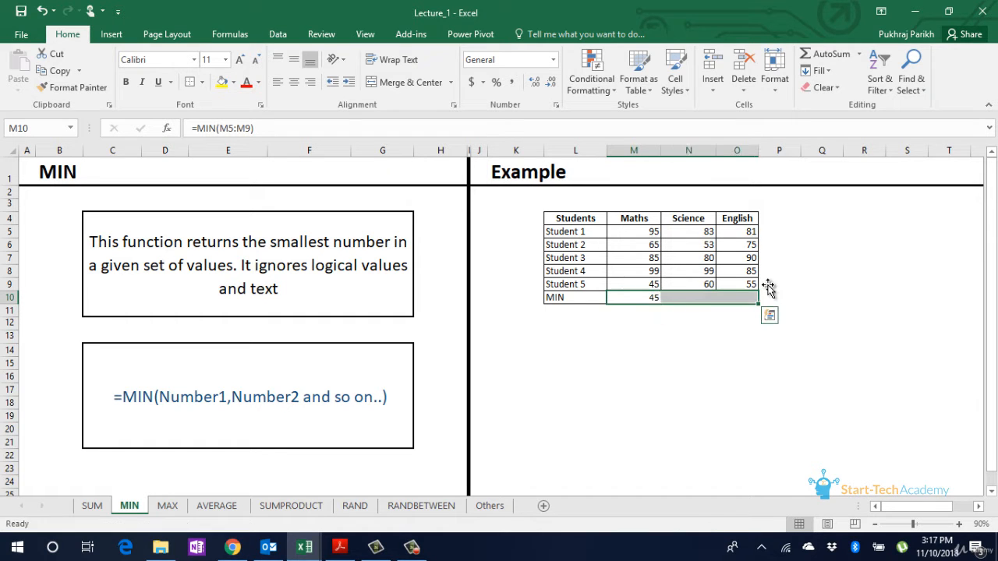
# On the MAX sheet, find the highest Maths mark in M10 with =MAX(M5:M9) and fill the formula across to O10.
pyautogui.click(164, 506)
pyautogui.click(636, 298)
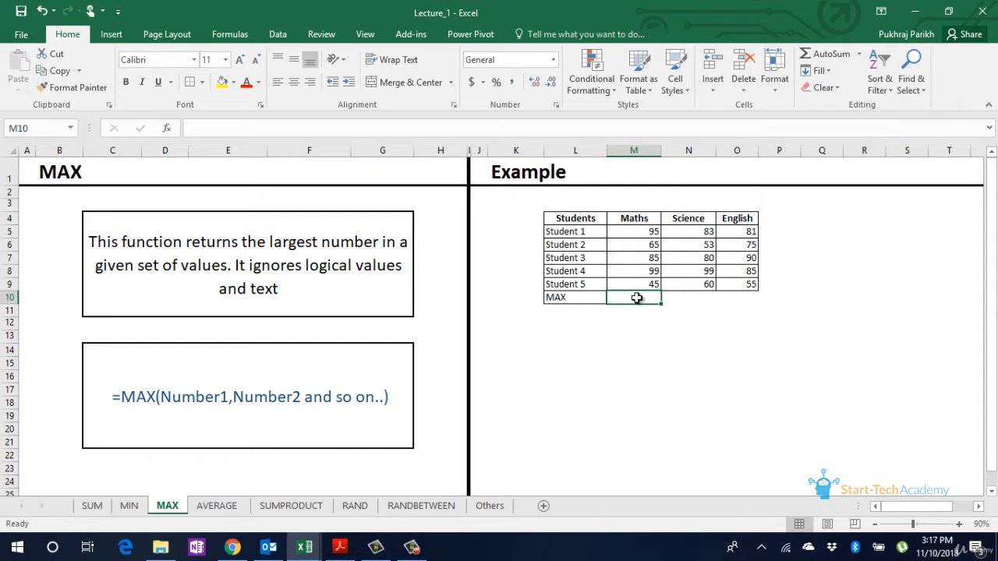
pyautogui.write('=')
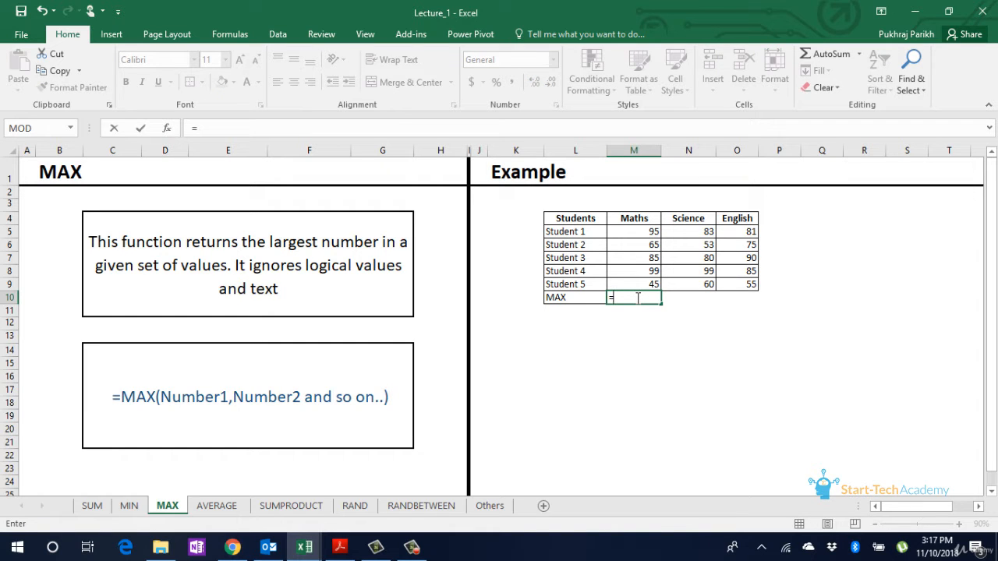
pyautogui.write('max')
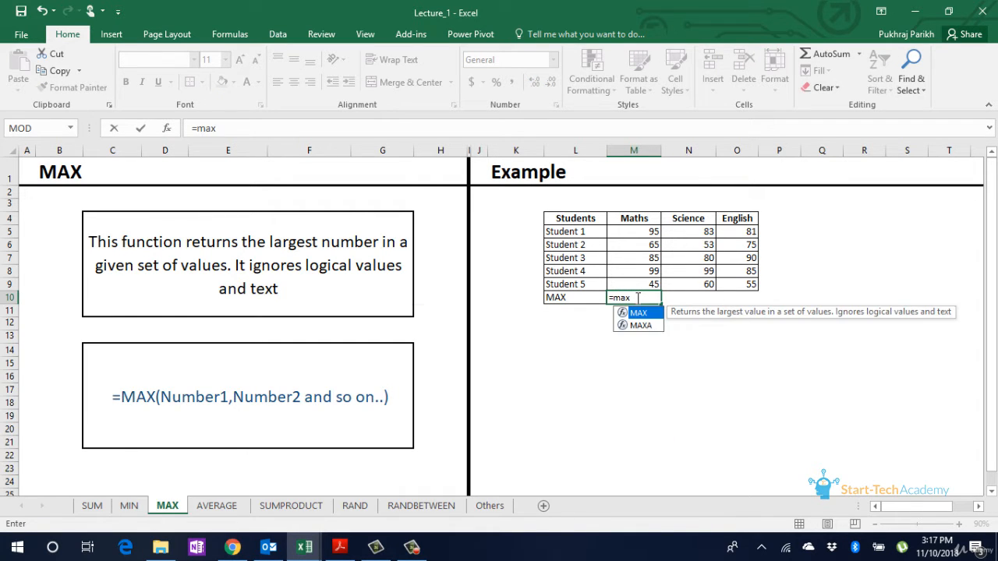
pyautogui.press('Tab')
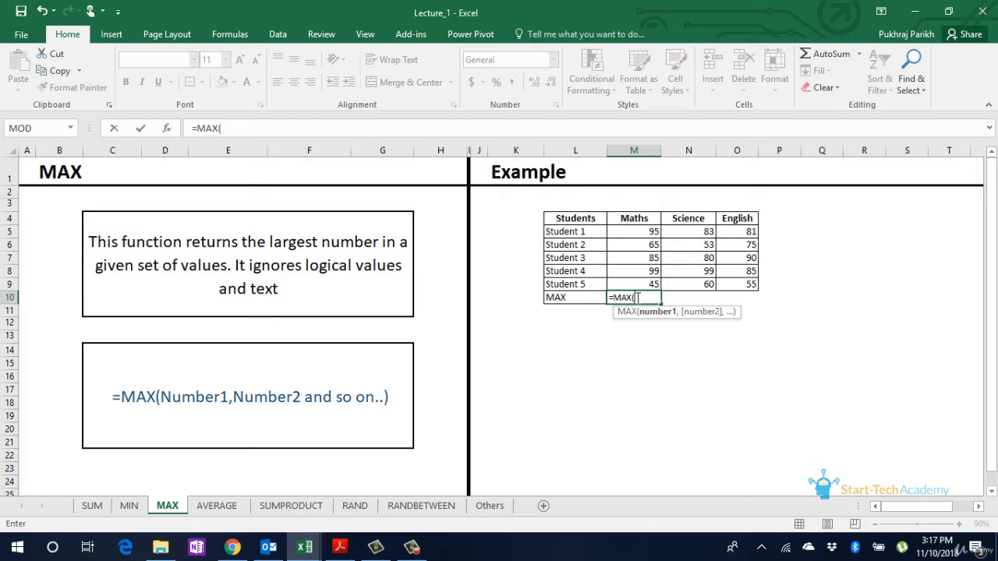
pyautogui.moveTo(641, 235); pyautogui.dragTo(640, 280)
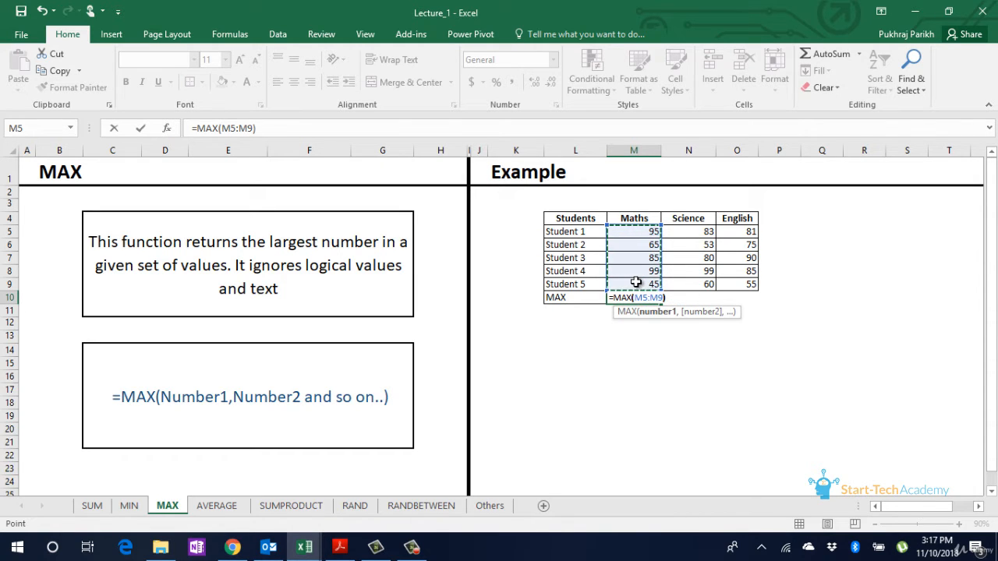
pyautogui.press('Return')
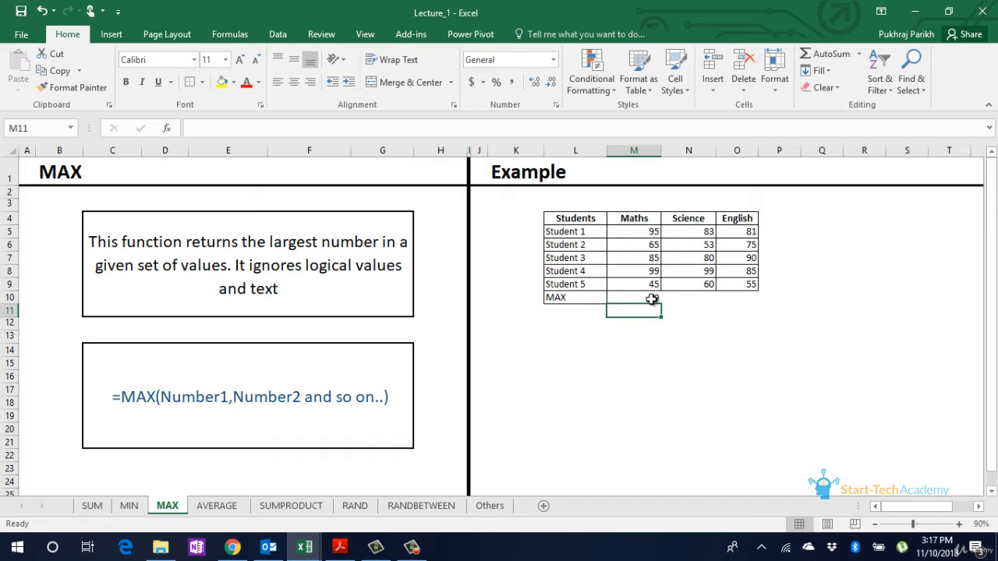
pyautogui.click(647, 299)
pyautogui.moveTo(661, 304); pyautogui.dragTo(757, 298)
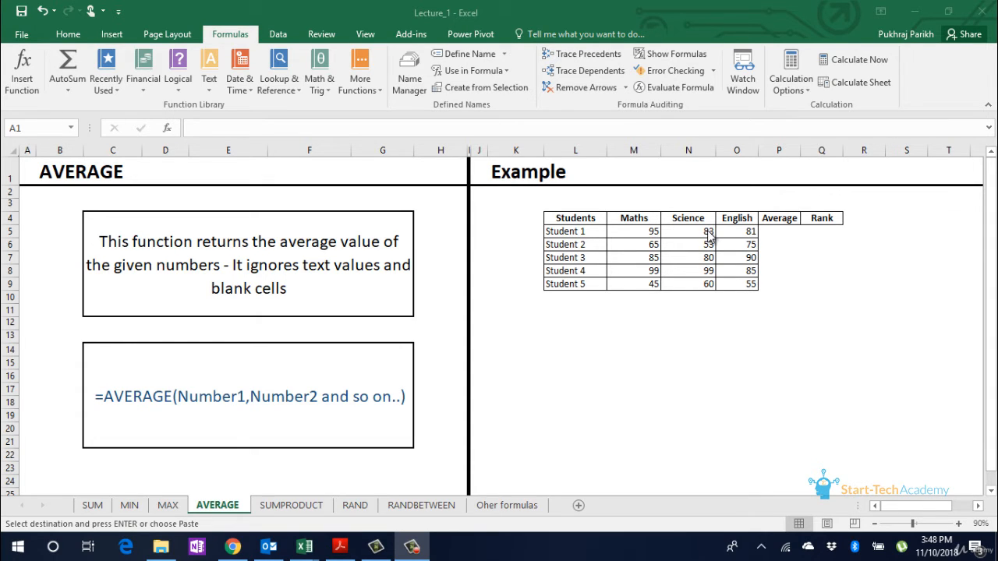
# Calculate Student 1's average in P5 of the AVERAGE sheet with =AVERAGE(M5:O5) and fill the formula down to P9.
pyautogui.click(782, 232)
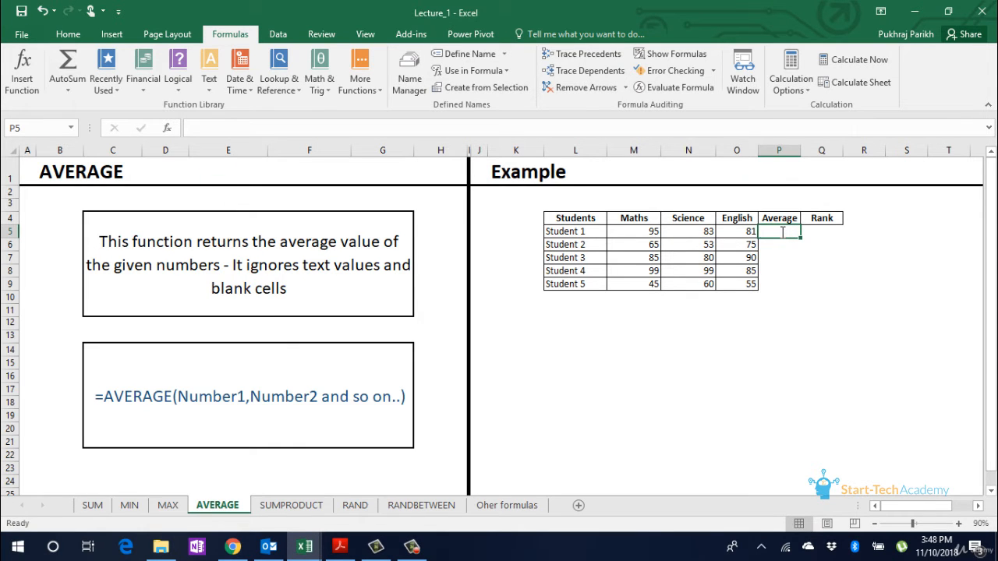
pyautogui.write('=ave')
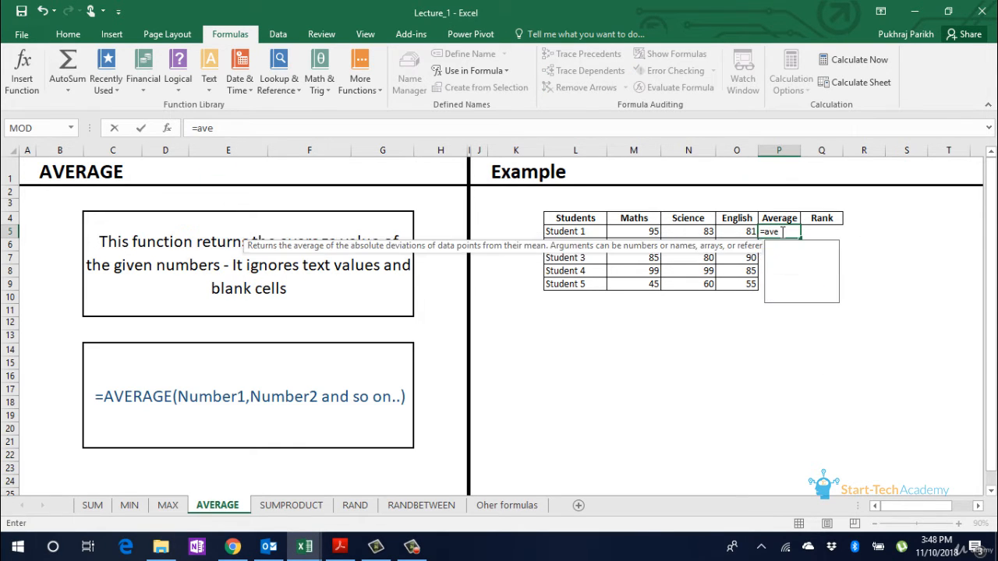
pyautogui.write('r')
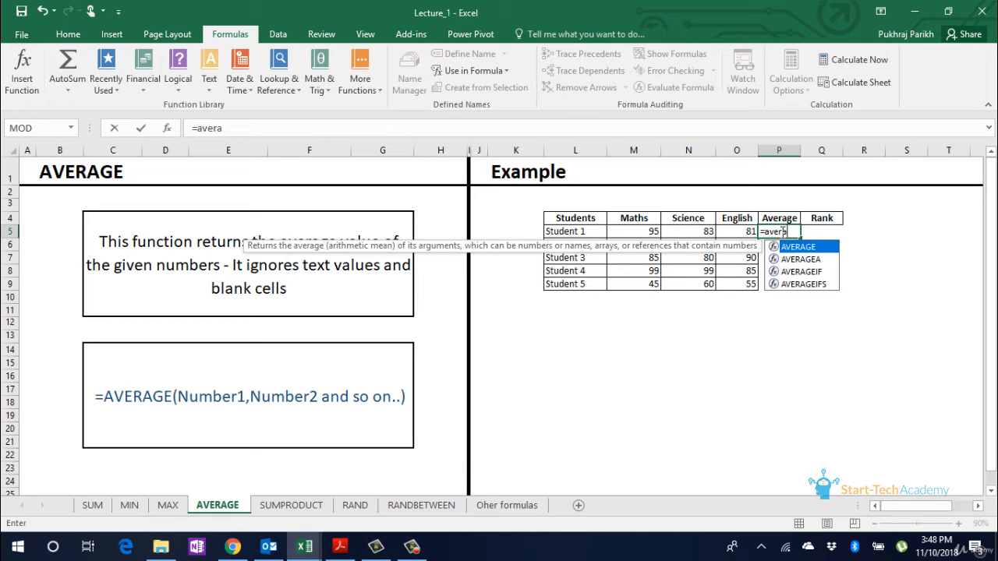
pyautogui.write('a')
pyautogui.press('Tab')
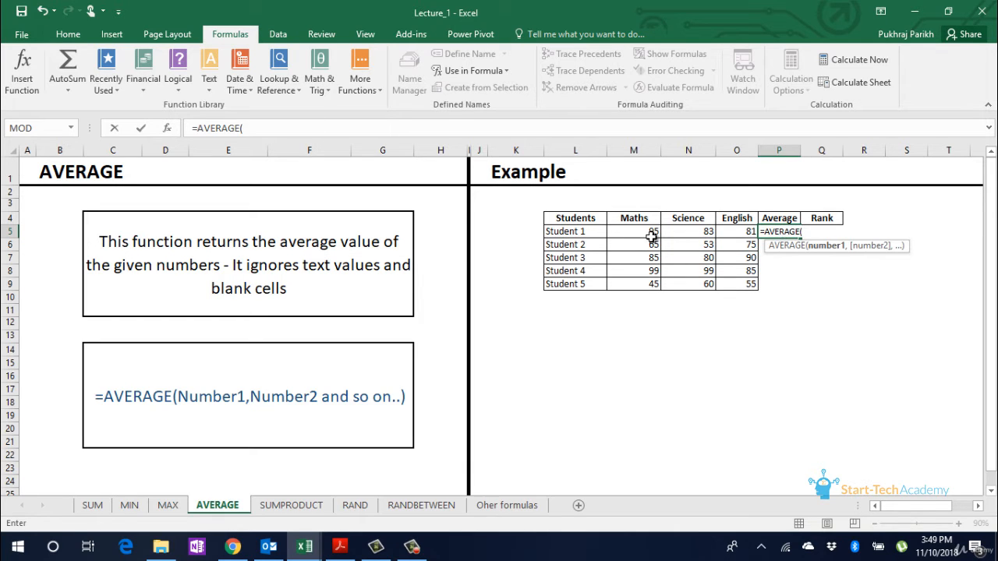
pyautogui.moveTo(639, 232); pyautogui.dragTo(728, 233)
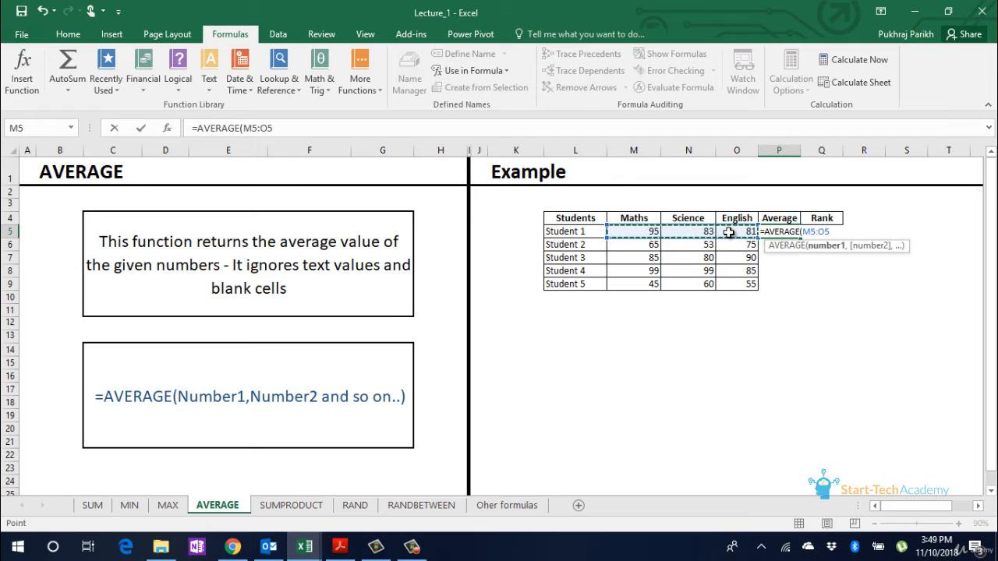
pyautogui.press('Return')
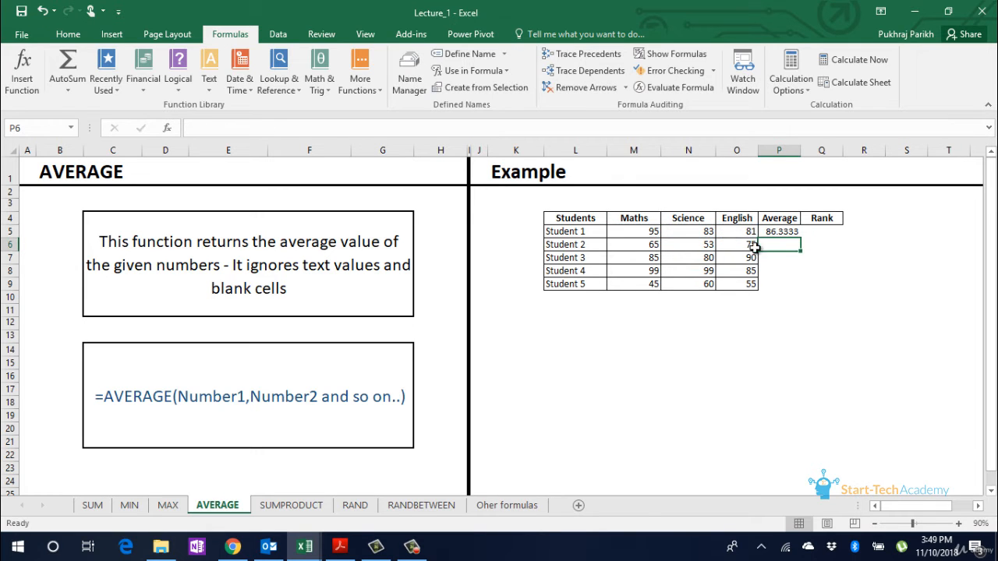
pyautogui.click(781, 232)
pyautogui.moveTo(800, 238); pyautogui.dragTo(798, 288)
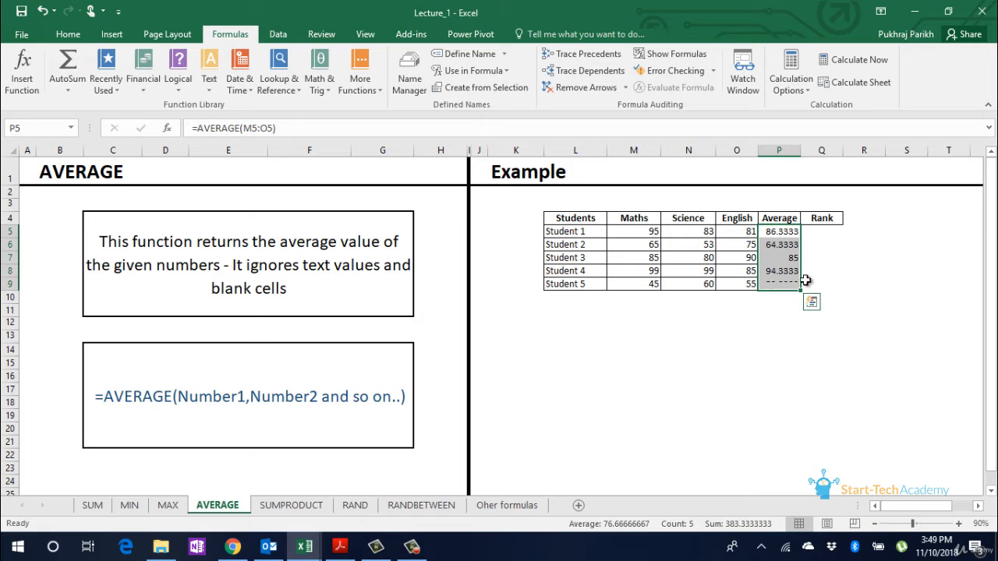
# Rank Student 1's average in Q5 in descending order with =RANK.AVG(P5,P5:P9,0).
pyautogui.click(825, 233)
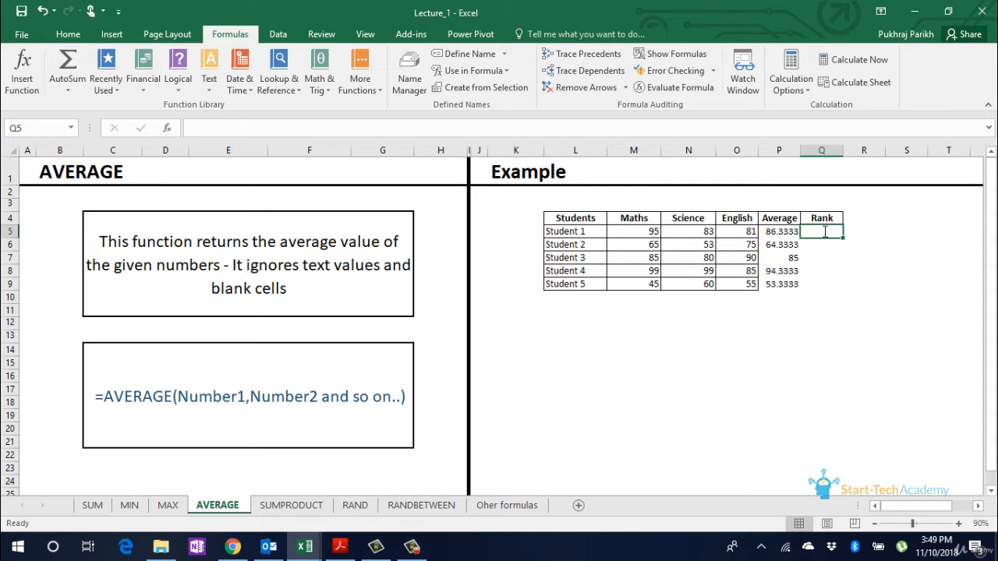
pyautogui.write('=')
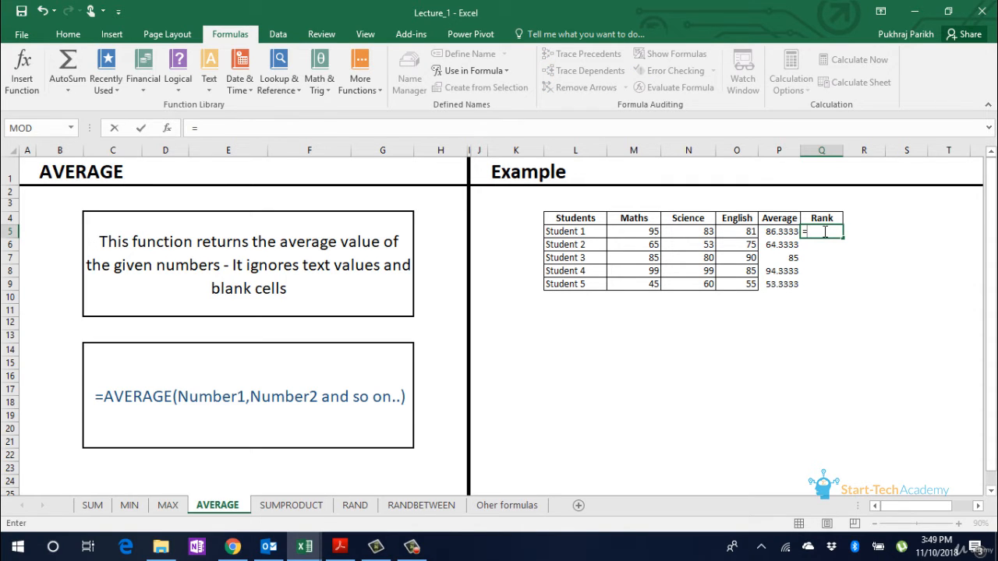
pyautogui.write('rank')
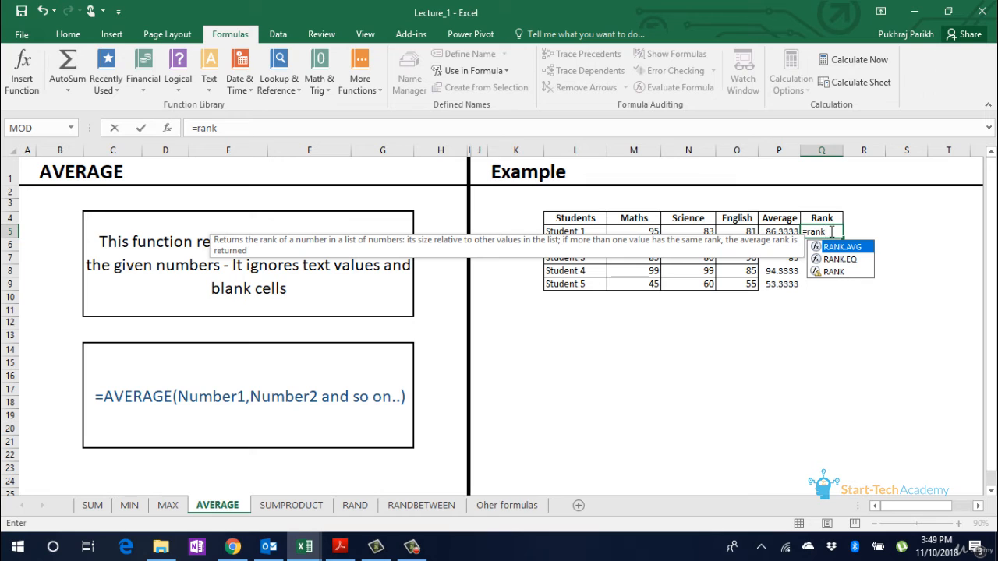
pyautogui.doubleClick(860, 248)
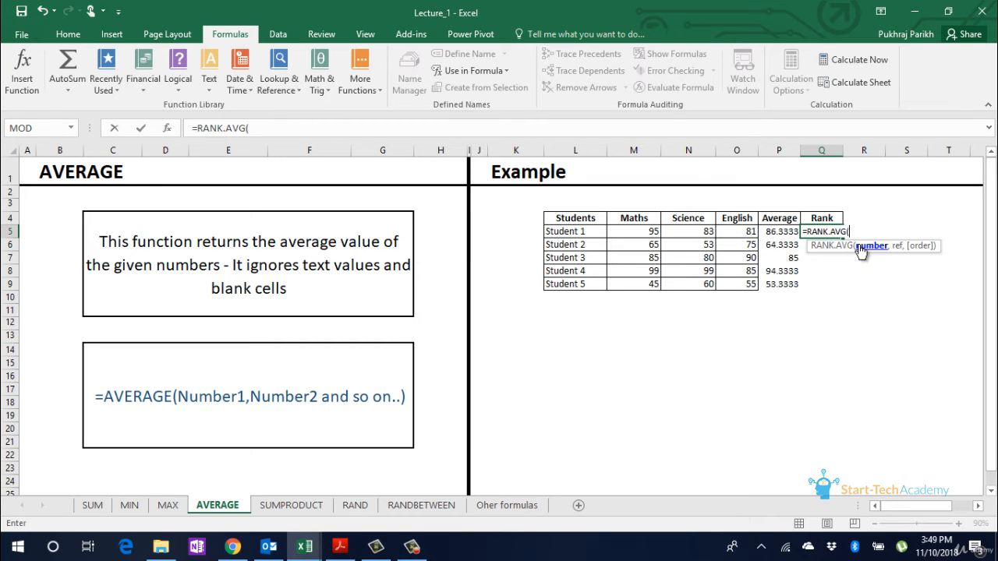
pyautogui.click(776, 232)
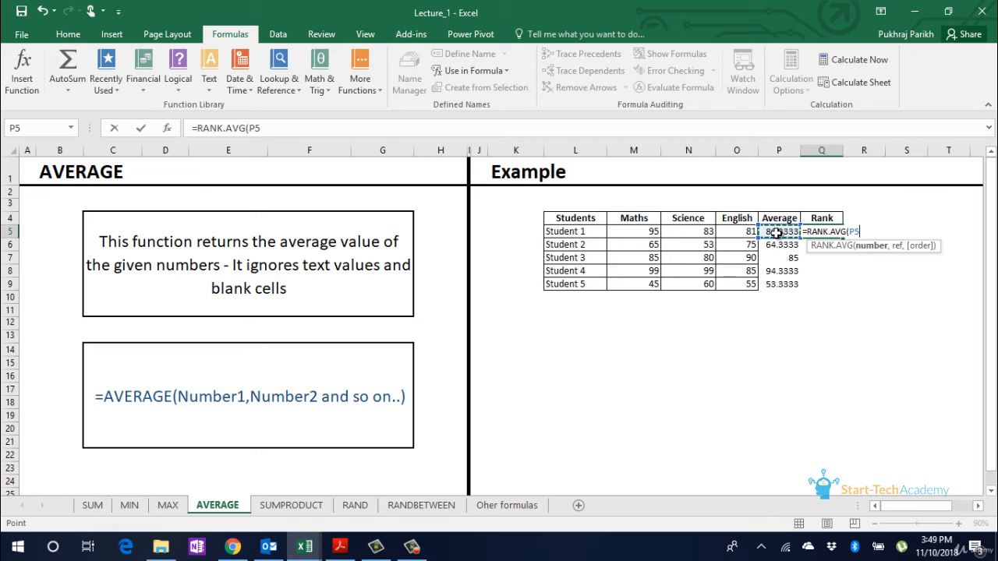
pyautogui.write(',')
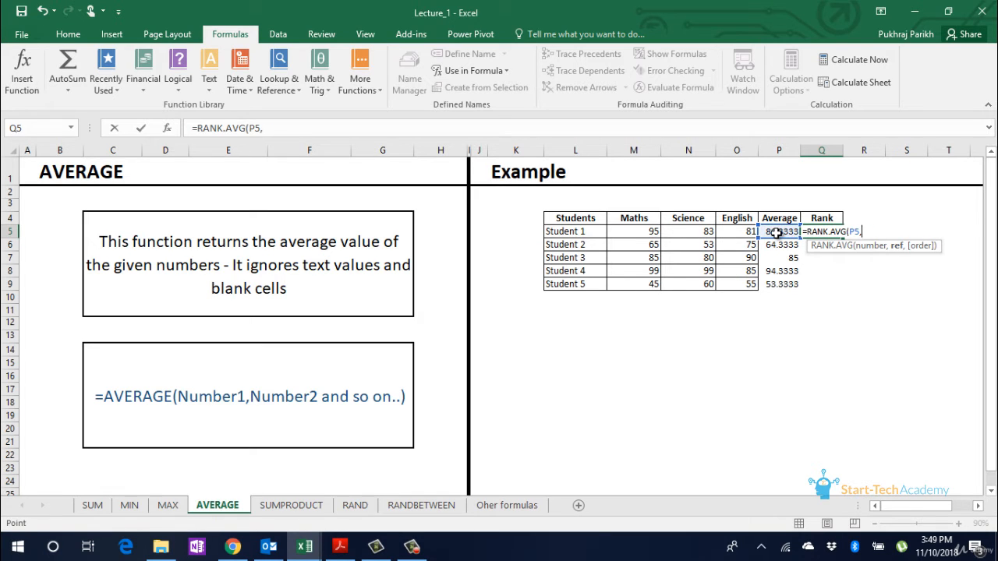
pyautogui.moveTo(776, 233); pyautogui.dragTo(783, 284)
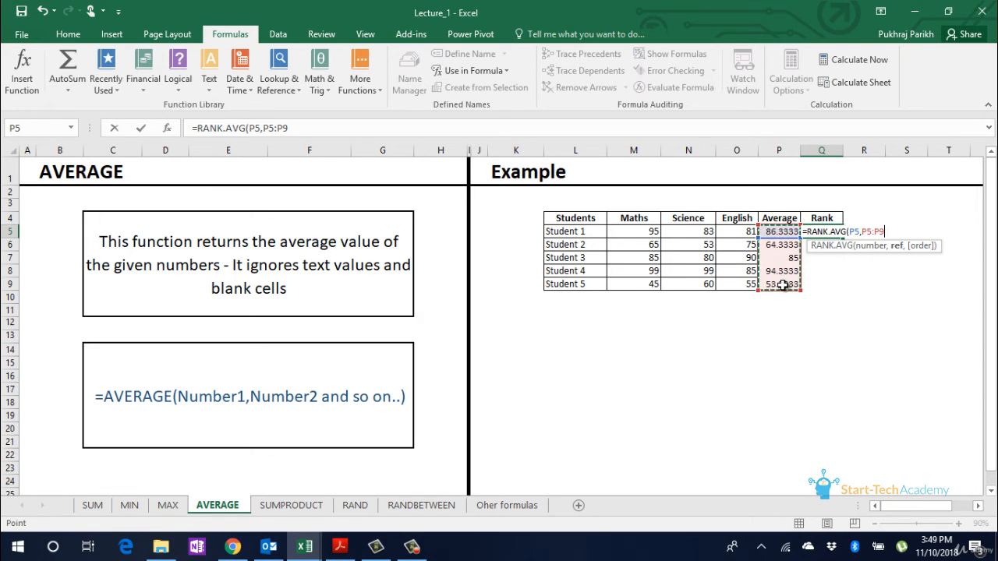
pyautogui.write(',')
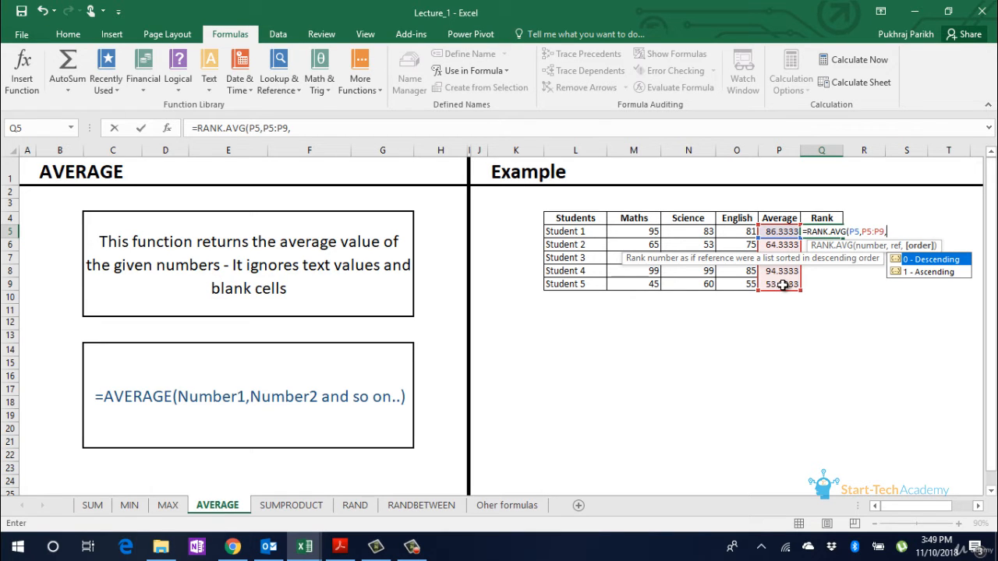
pyautogui.write('0)')
pyautogui.press('Return')
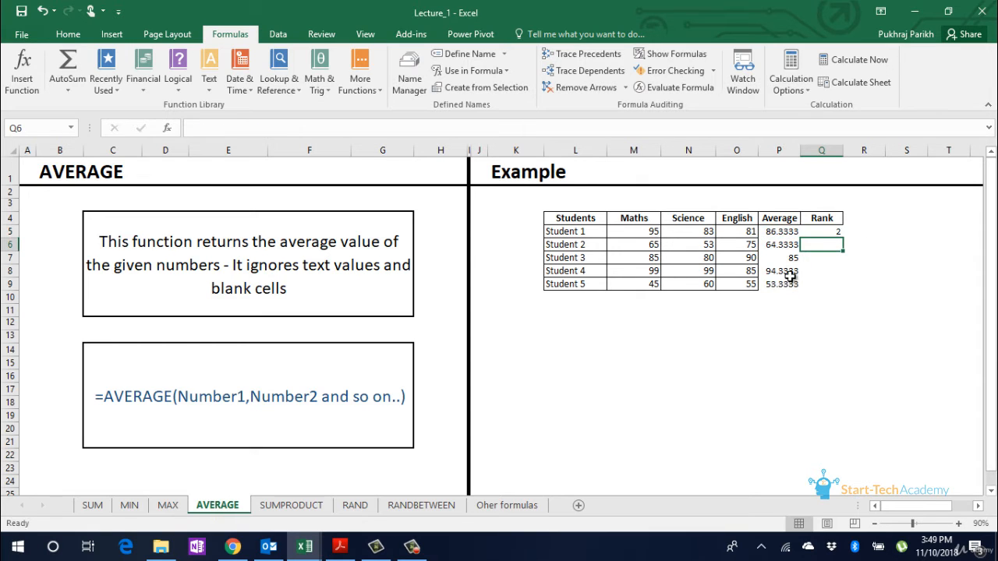
# Fill the rank formula from Q5 down to Q9 with its relative range and check the range that Q9's formula references.
pyautogui.click(819, 230)
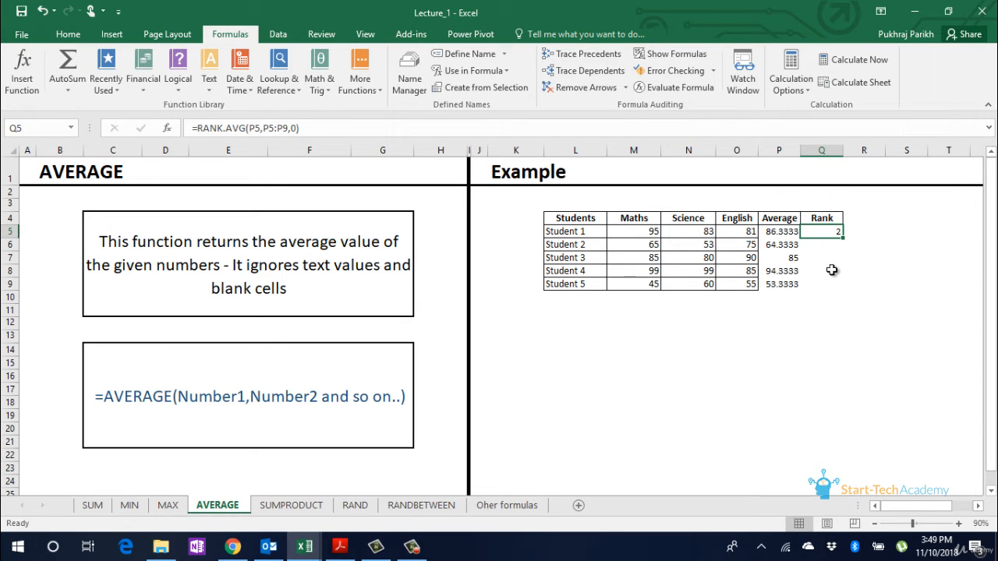
pyautogui.moveTo(845, 239); pyautogui.dragTo(847, 286)
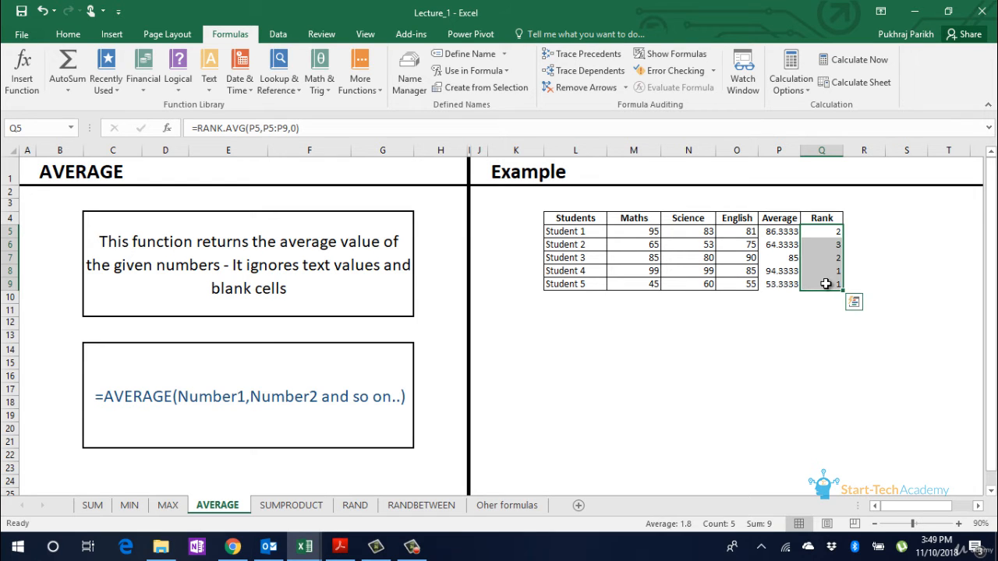
pyautogui.click(826, 284)
pyautogui.moveTo(262, 128); pyautogui.dragTo(294, 130)
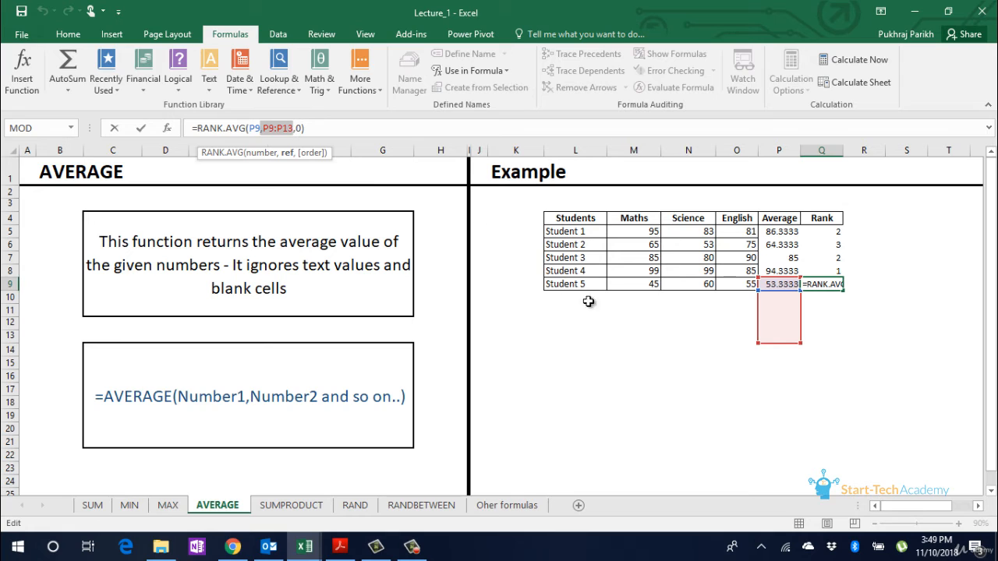
# Make the reference range in Q5's rank formula absolute as $P$5:$P$9, refill it down to Q9 and check Q9's formula.
pyautogui.click(826, 234)
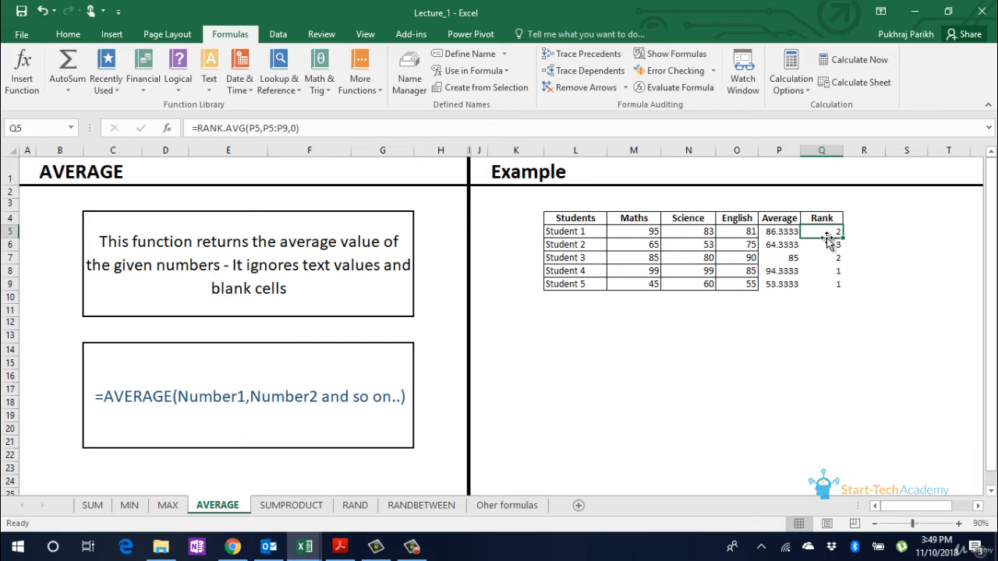
pyautogui.doubleClick(265, 129)
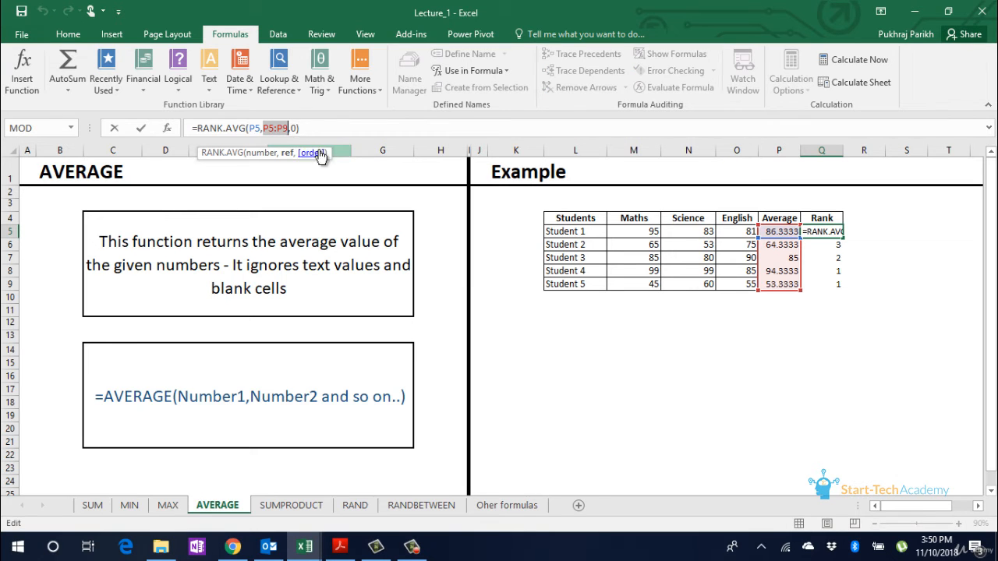
pyautogui.press('F4')
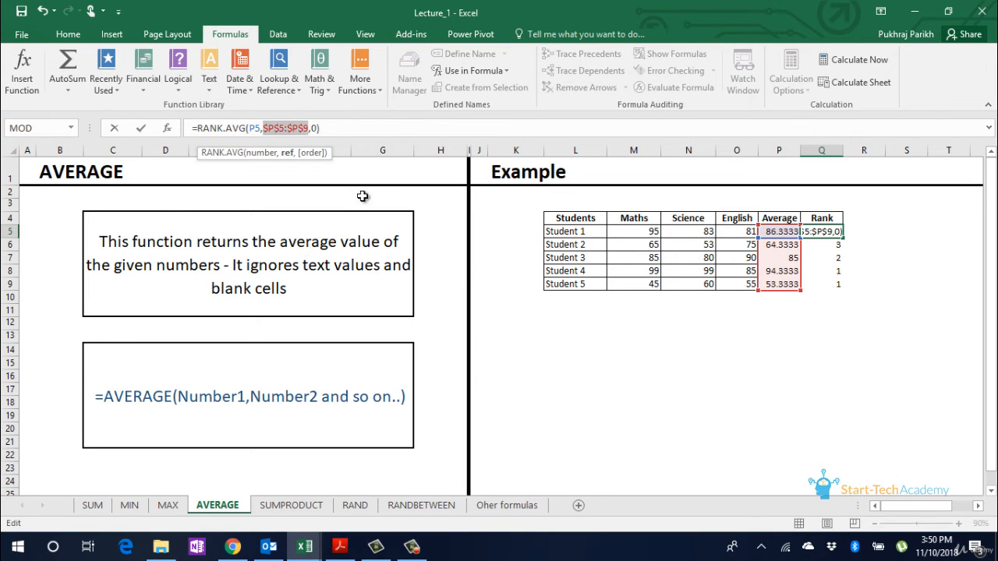
pyautogui.press('Return')
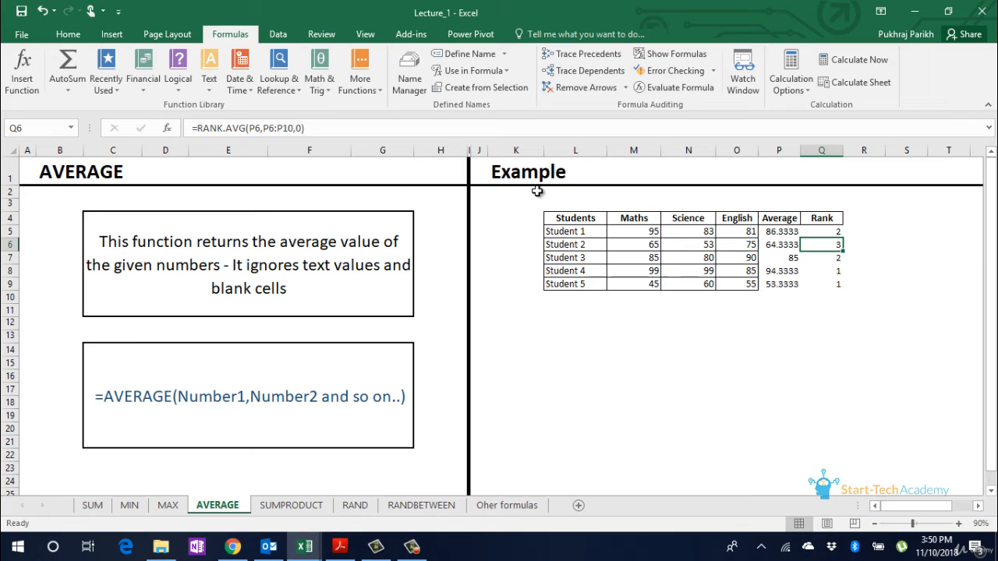
pyautogui.click(830, 231)
pyautogui.moveTo(843, 238); pyautogui.dragTo(841, 286)
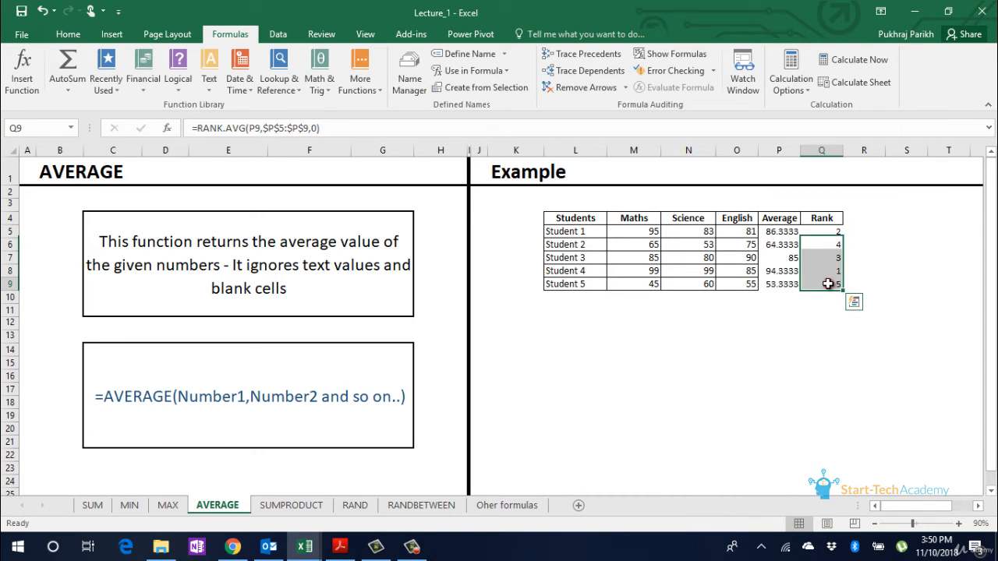
pyautogui.click(828, 284)
pyautogui.click(266, 131)
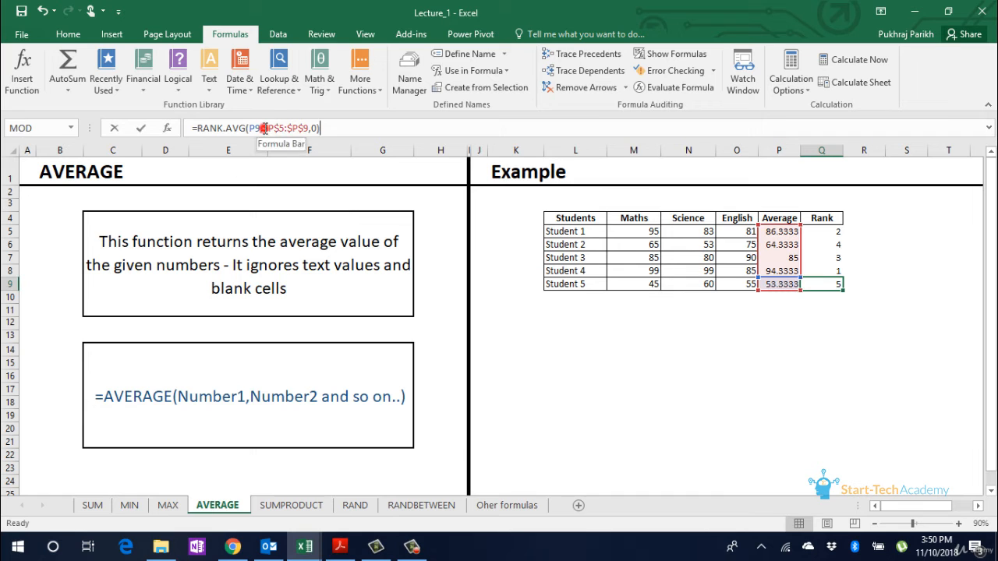
pyautogui.click(818, 309)
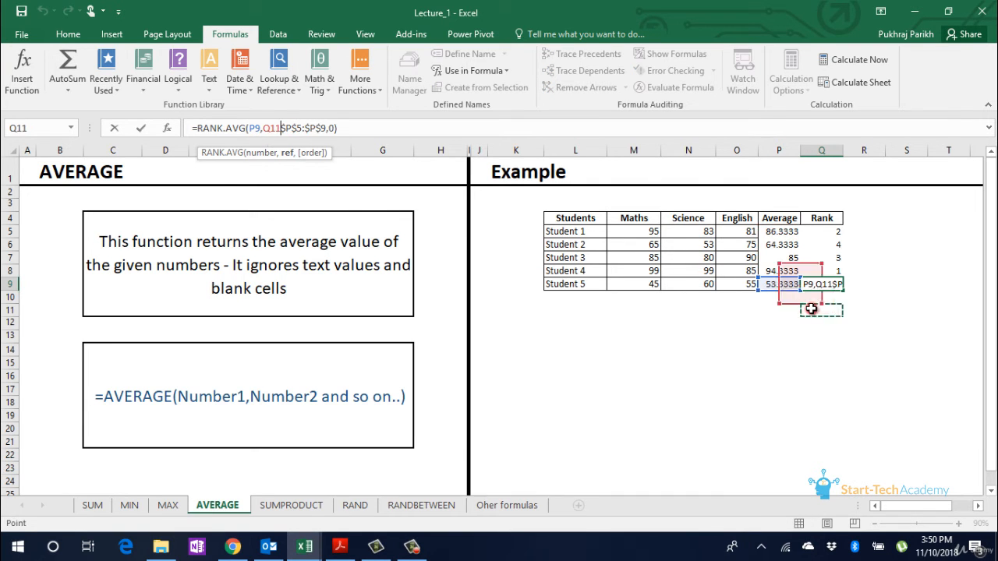
pyautogui.press('Escape')
# On the SUMPRODUCT sheet, calculate Student 1's weighted total in P5 from the marks and the Weights row with =SUMPRODUCT(M5:O5,M11:O11).
pyautogui.click(289, 505)
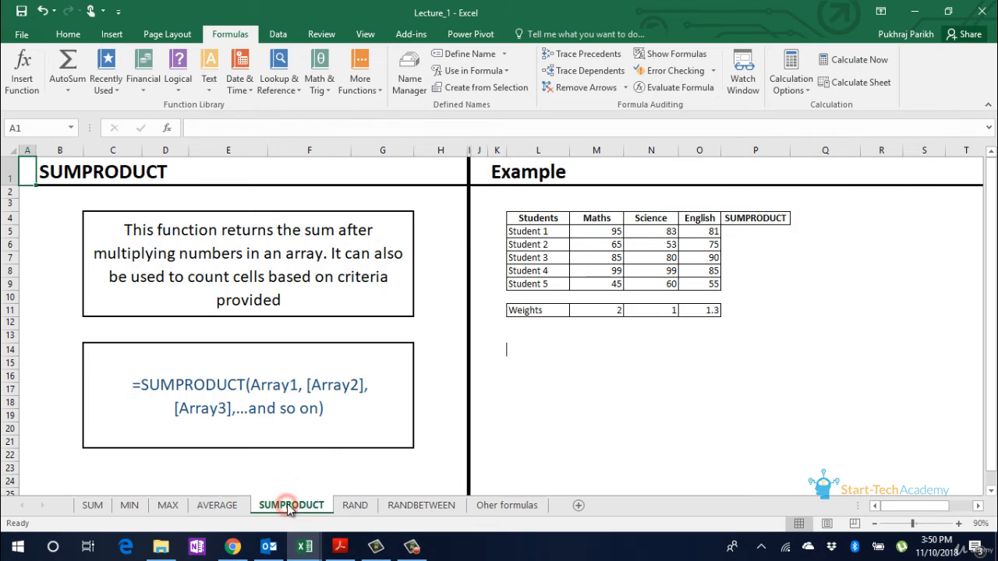
pyautogui.click(741, 233)
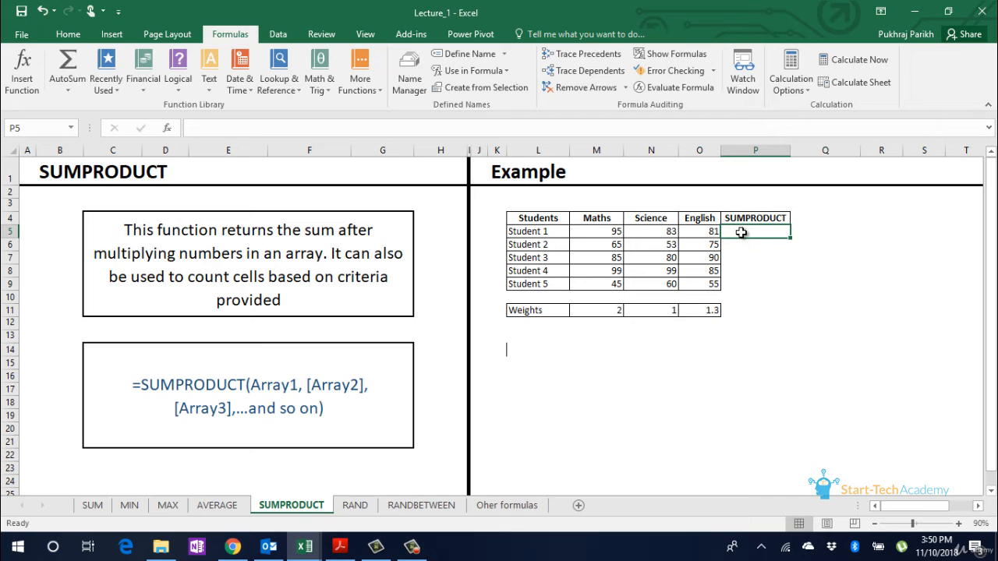
pyautogui.click(541, 310)
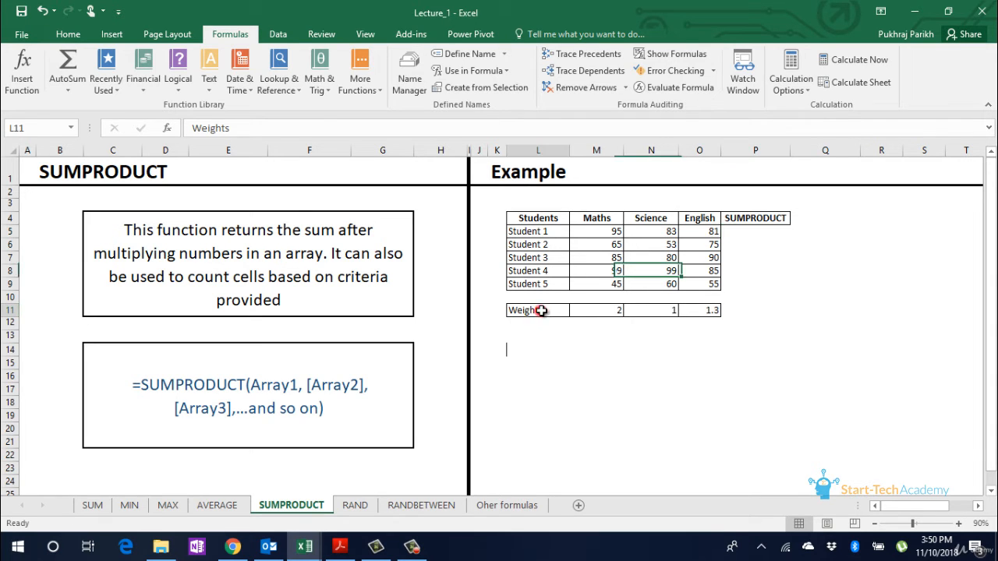
pyautogui.moveTo(542, 311); pyautogui.dragTo(702, 311)
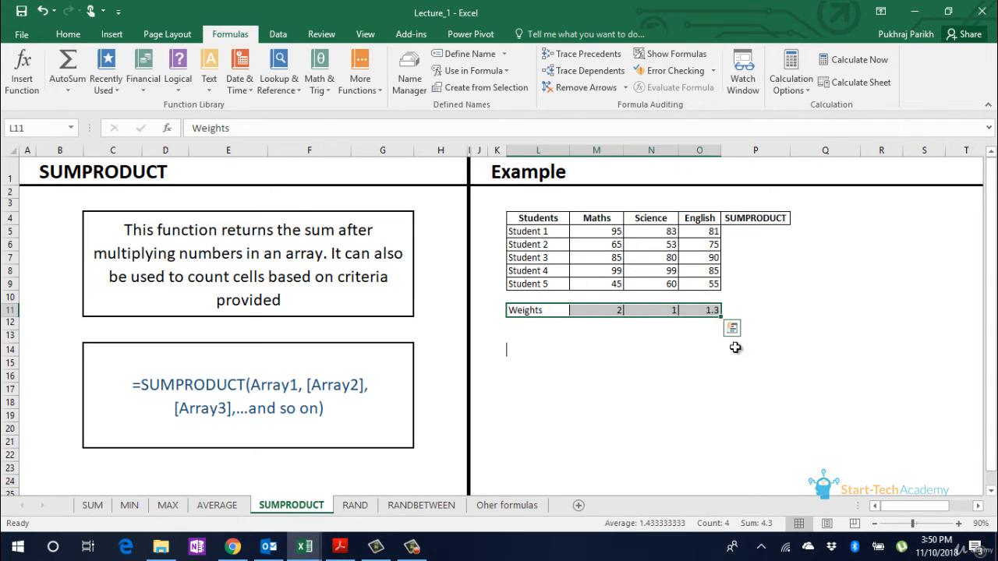
pyautogui.click(758, 231)
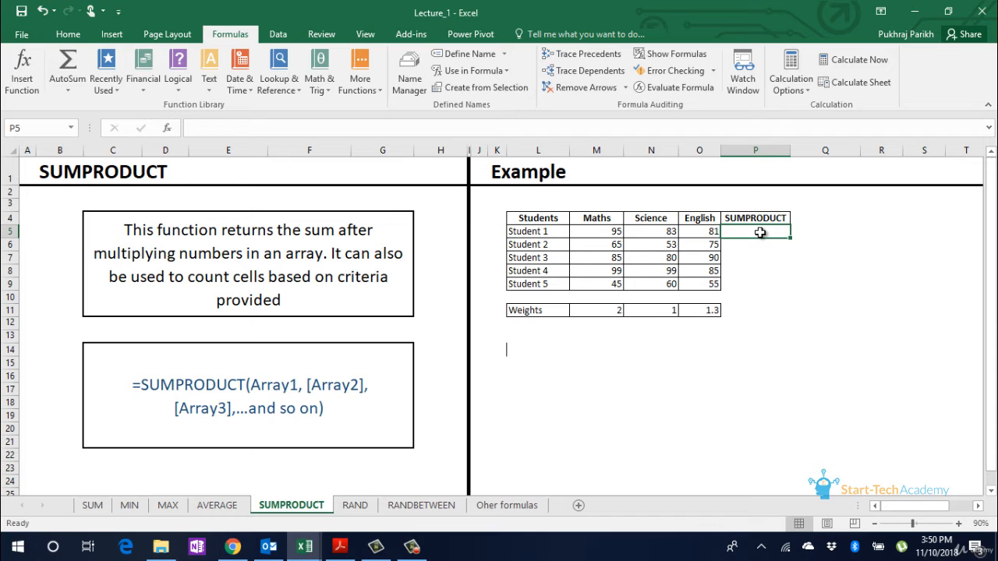
pyautogui.write('=sum')
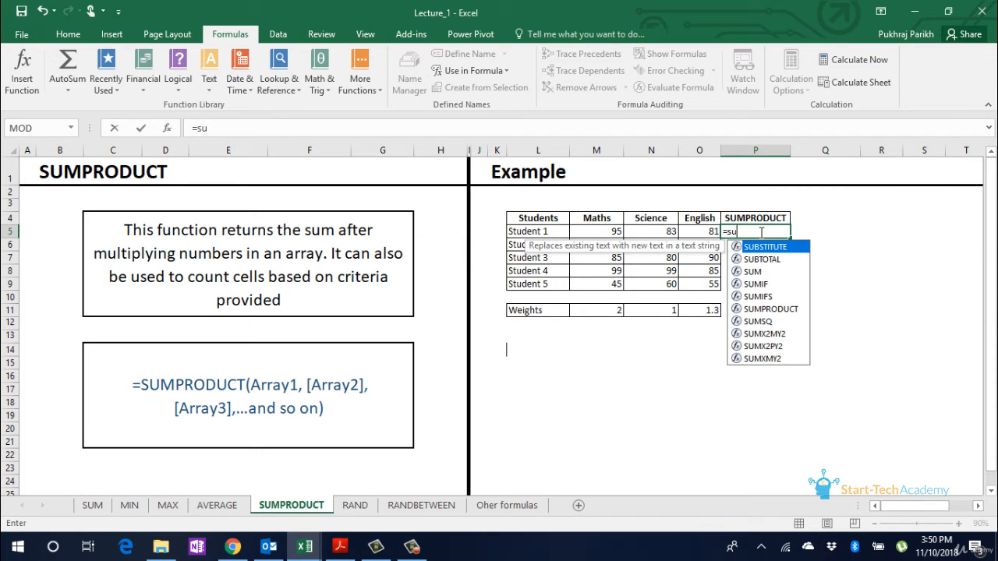
pyautogui.press('Down')
pyautogui.press('Down')
pyautogui.press('Down')
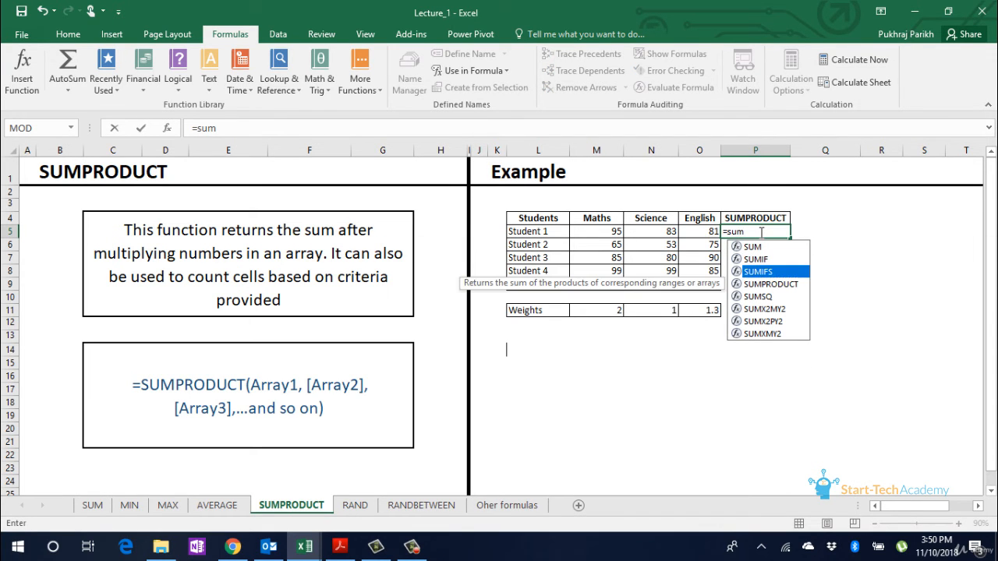
pyautogui.press('Tab')
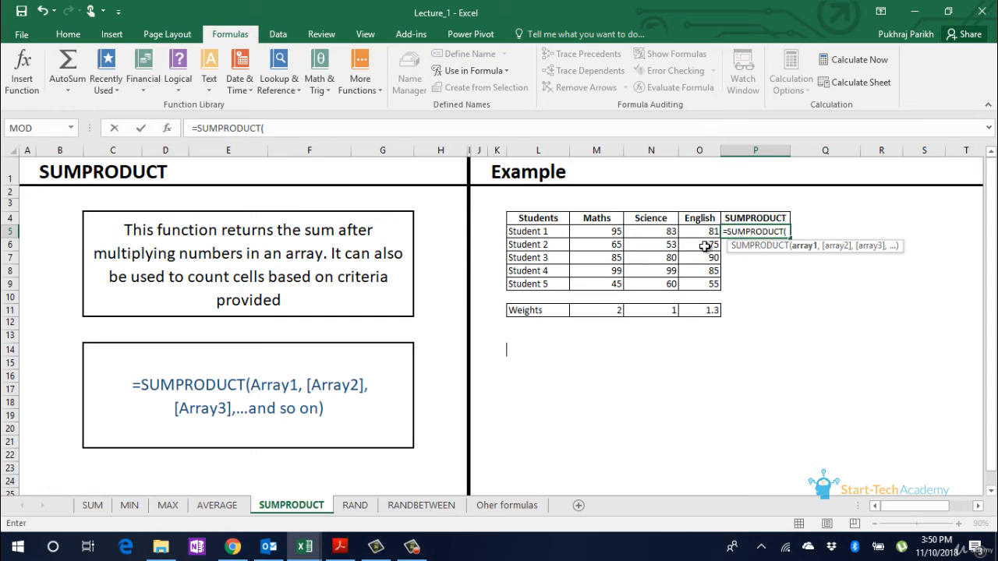
pyautogui.moveTo(610, 231); pyautogui.dragTo(696, 231)
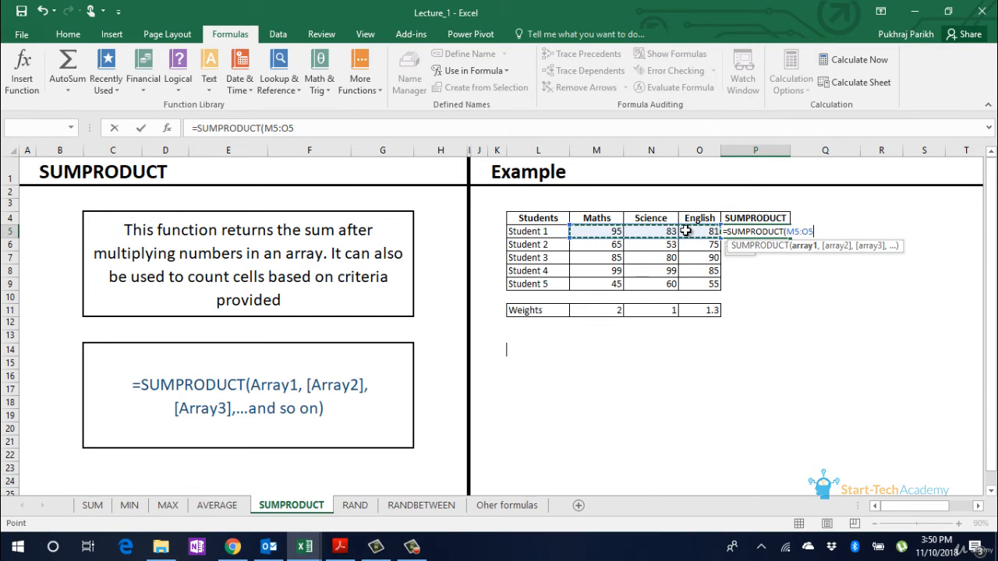
pyautogui.write(',')
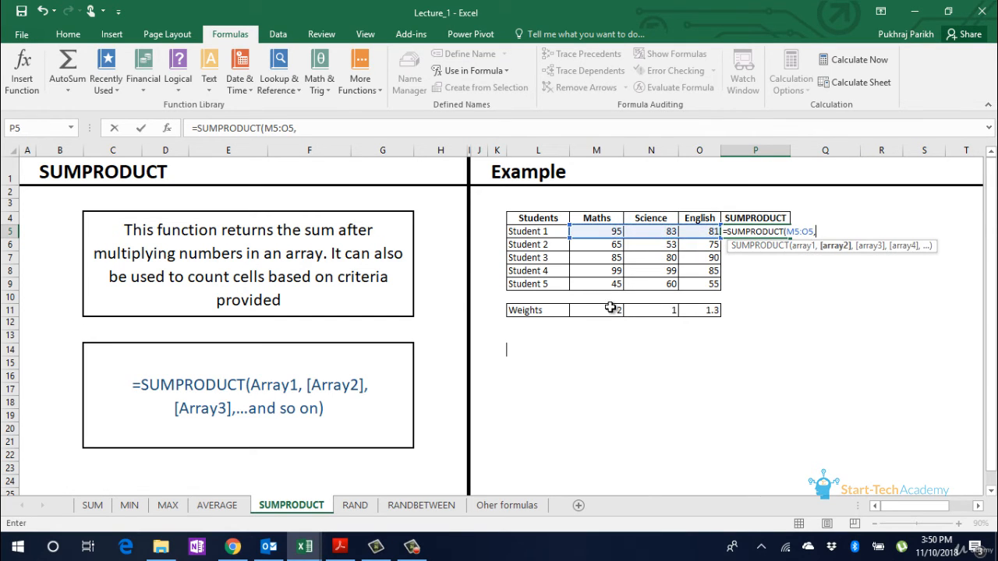
pyautogui.moveTo(605, 310); pyautogui.dragTo(684, 310)
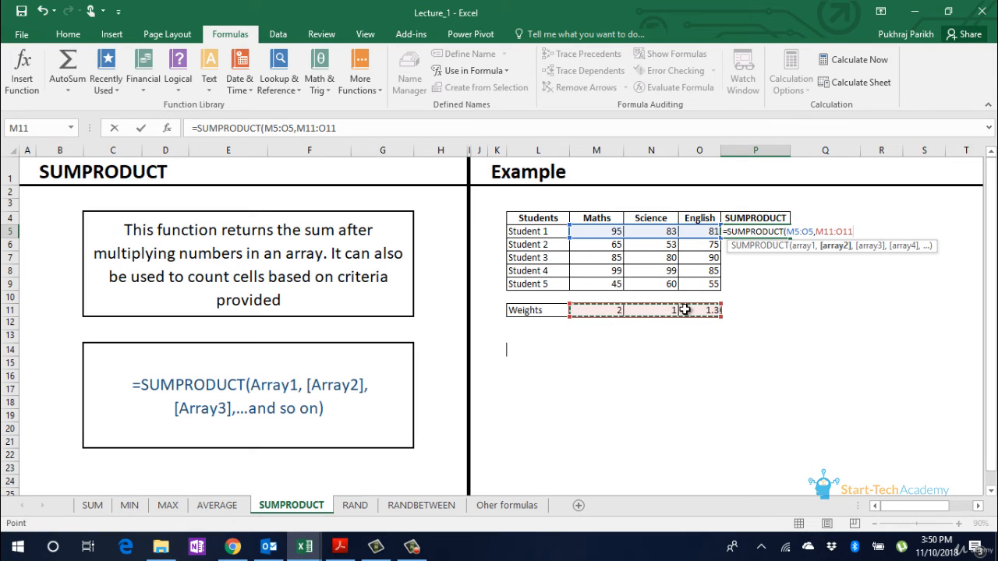
pyautogui.write(')')
pyautogui.press('Return')
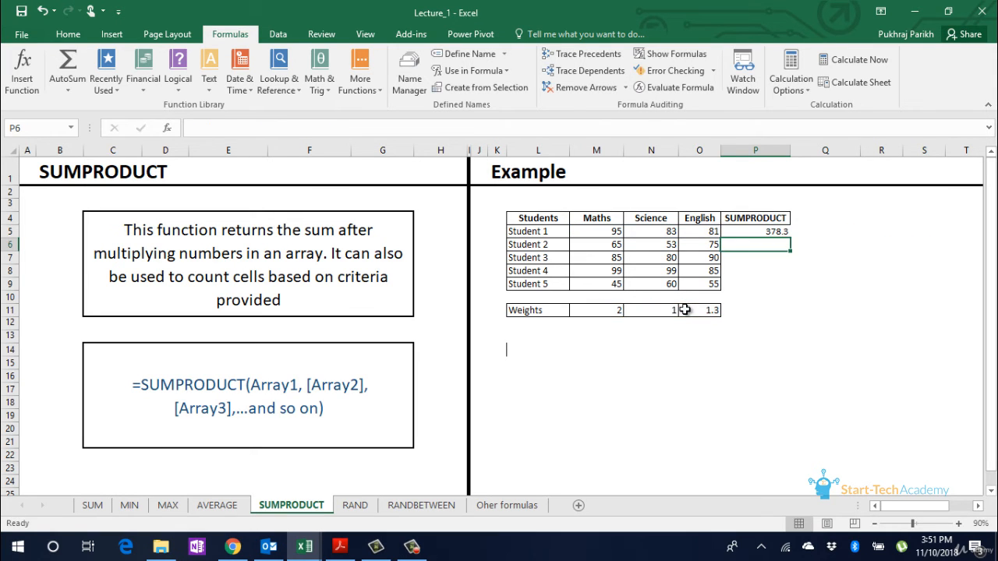